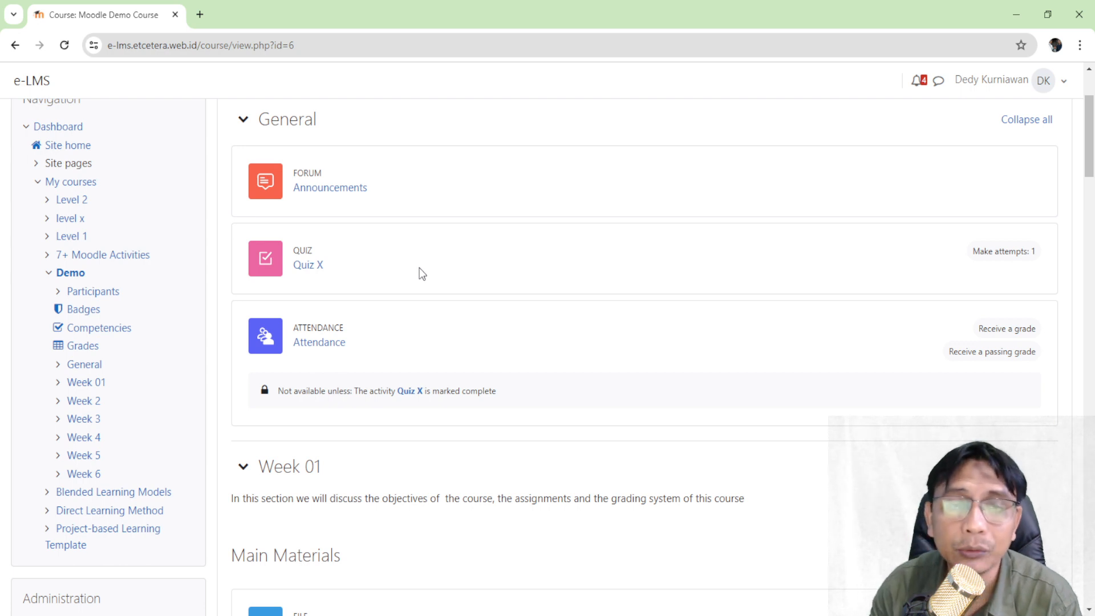
# Turn on editing mode for the Moodle Demo Course.
pyautogui.scroll(3, 605, 268)
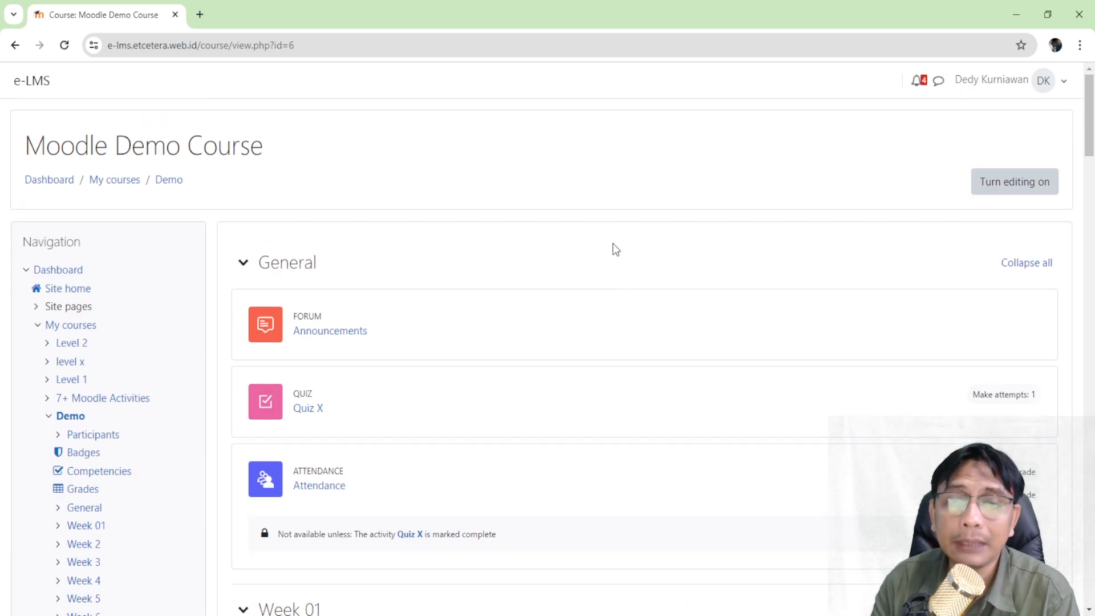
pyautogui.scroll(-2, 777, 259)
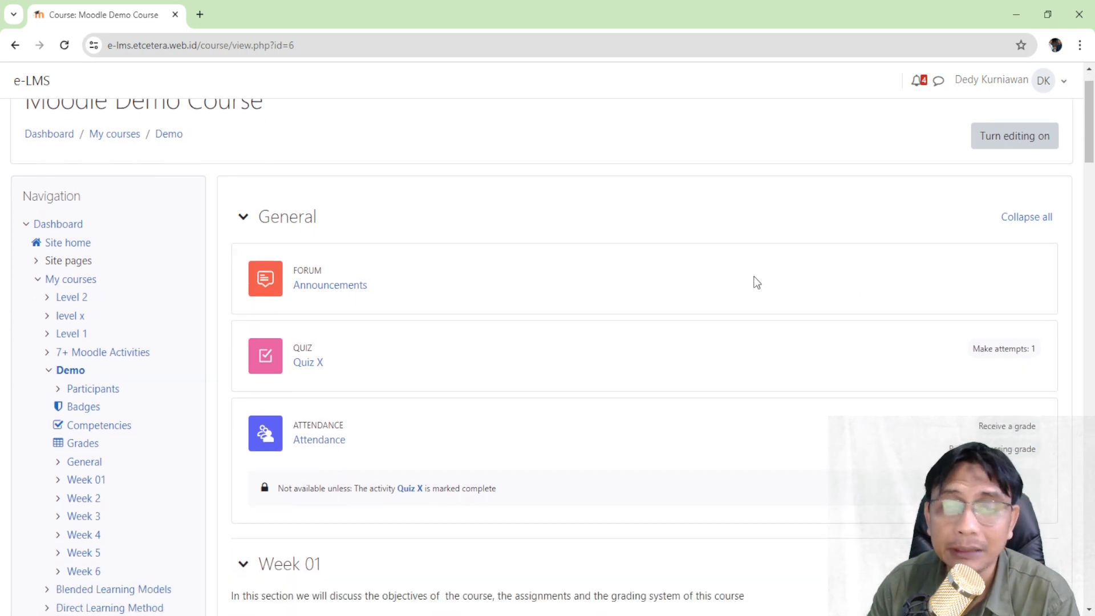
pyautogui.click(1012, 114)
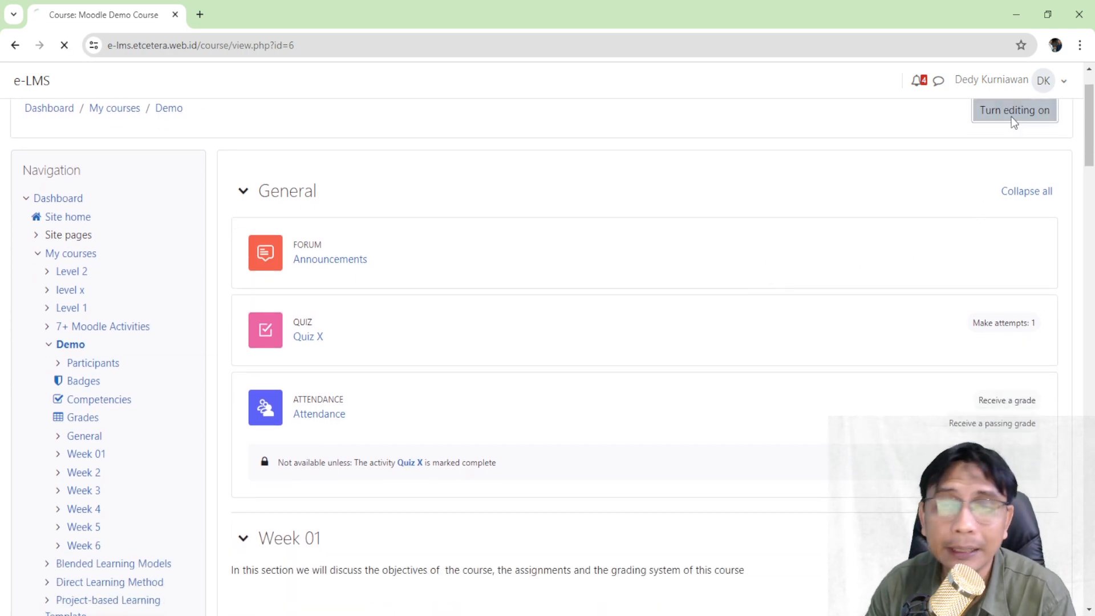
# Open the Attendance activity in the General section and start adding a new session.
pyautogui.scroll(-3, 553, 231)
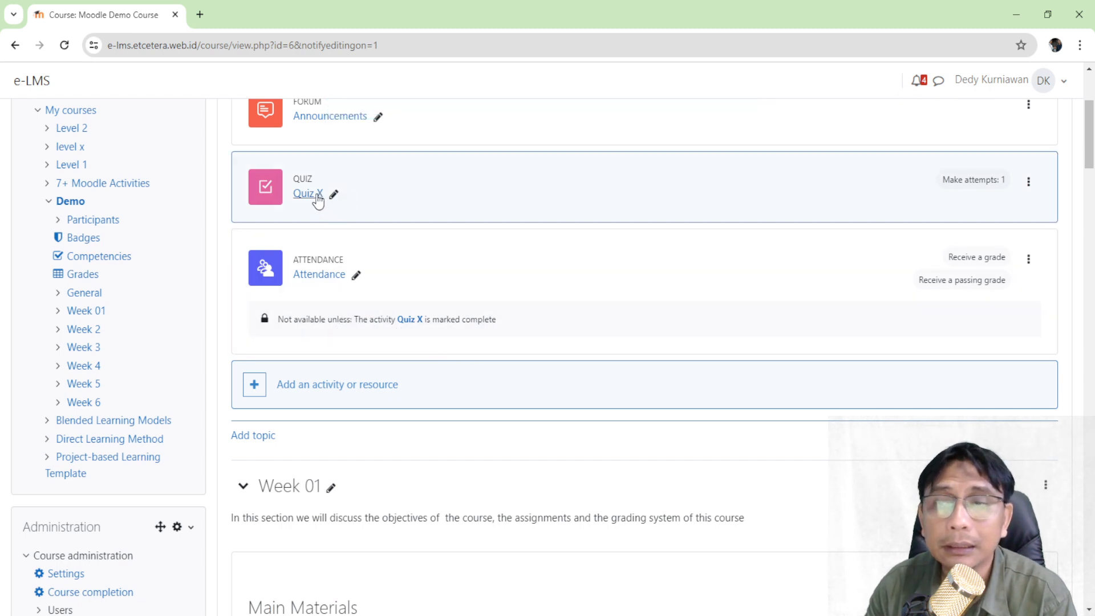
pyautogui.click(324, 276)
pyautogui.scroll(-2, 343, 273)
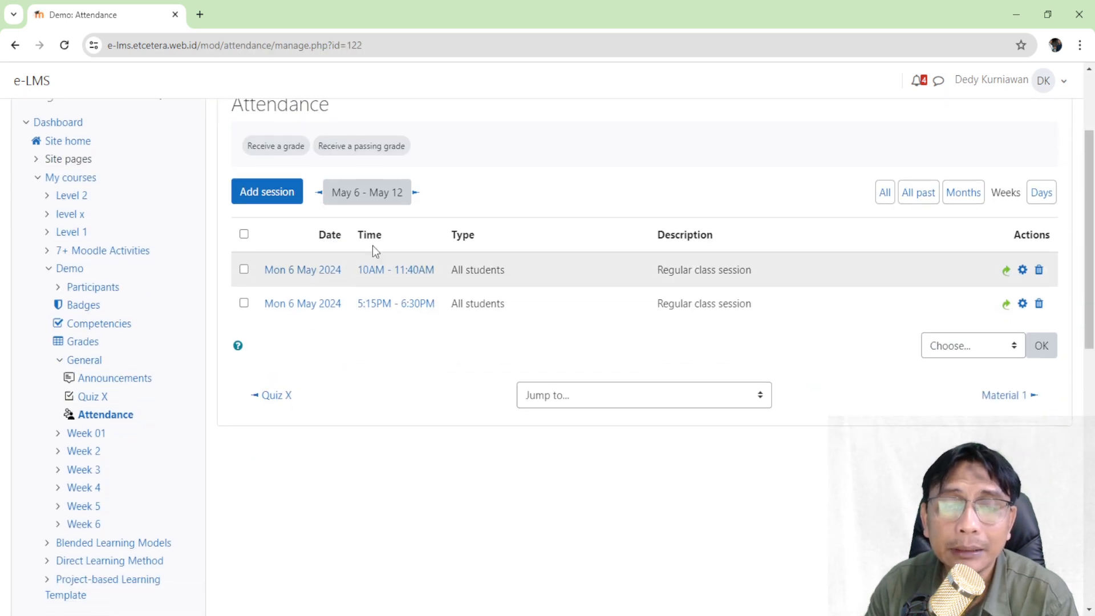
pyautogui.click(300, 198)
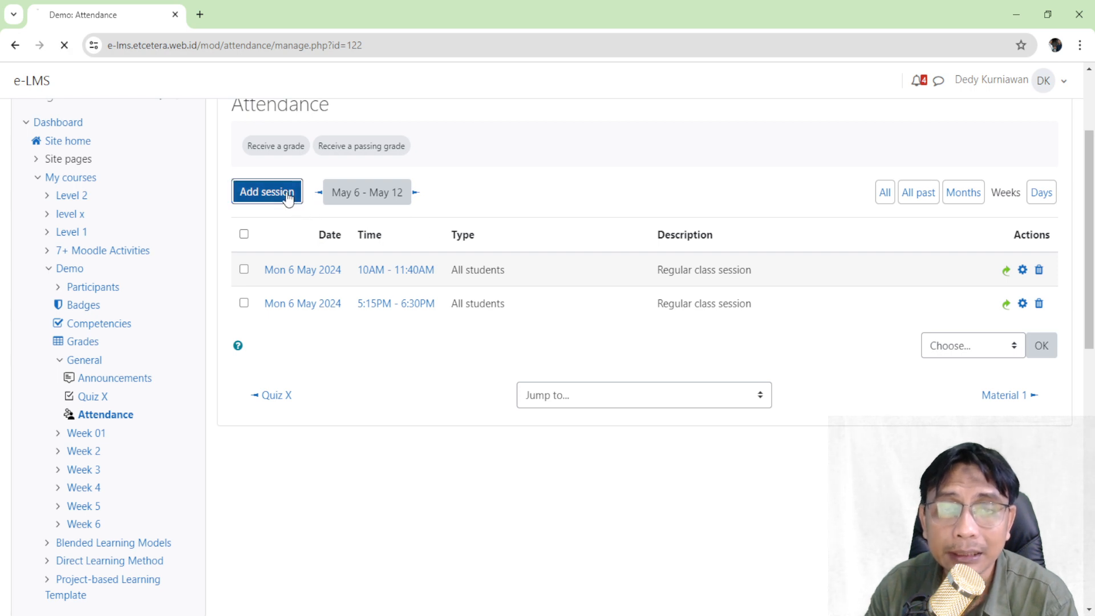
pyautogui.scroll(-1, 628, 368)
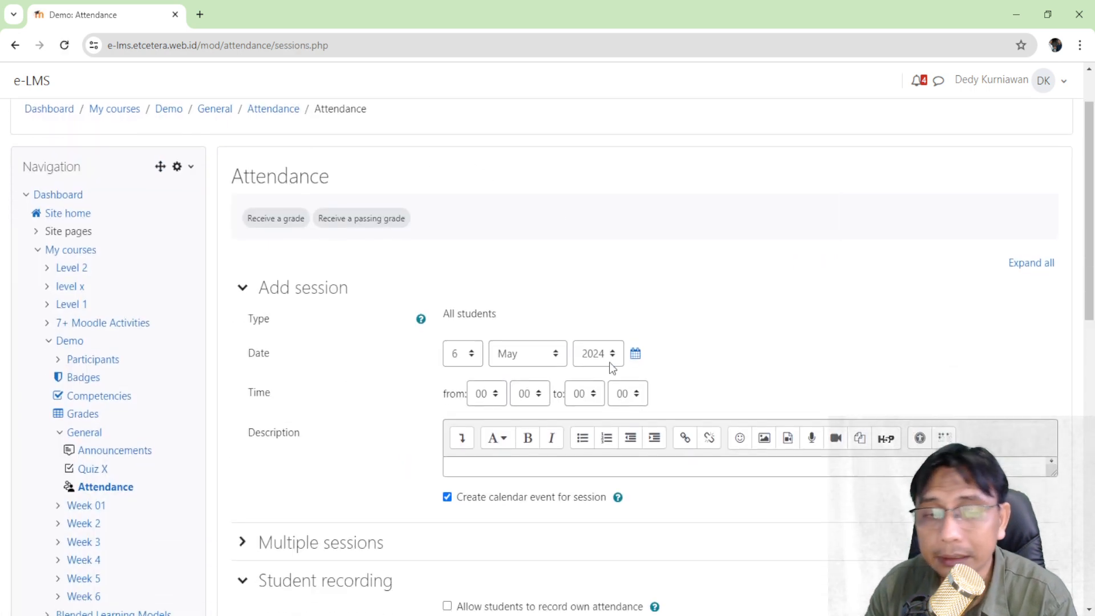
# Set the new session's time from 17:32 to 18:32.
pyautogui.click(483, 394)
pyautogui.write('17')
pyautogui.press('Tab')
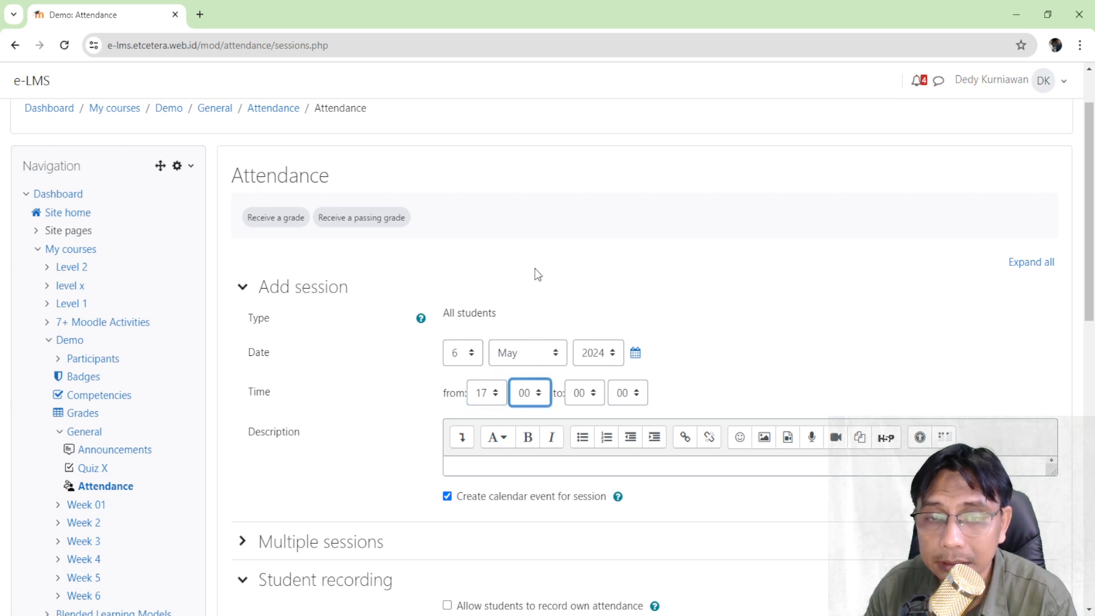
pyautogui.write('32')
pyautogui.press('Tab')
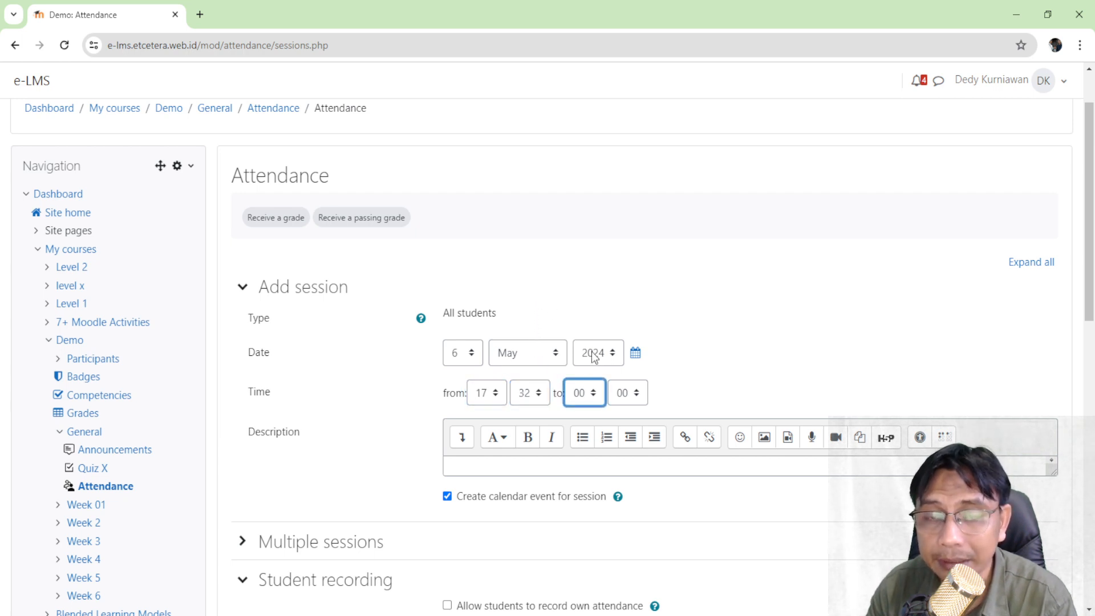
pyautogui.write('18')
pyautogui.press('Tab')
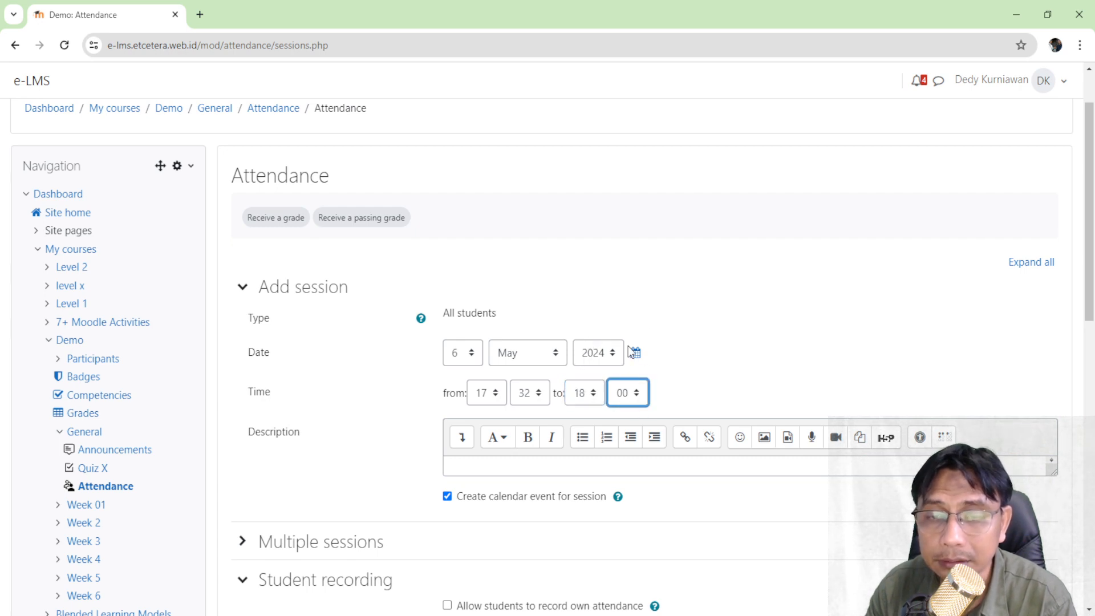
pyautogui.write('32')
pyautogui.click(761, 329)
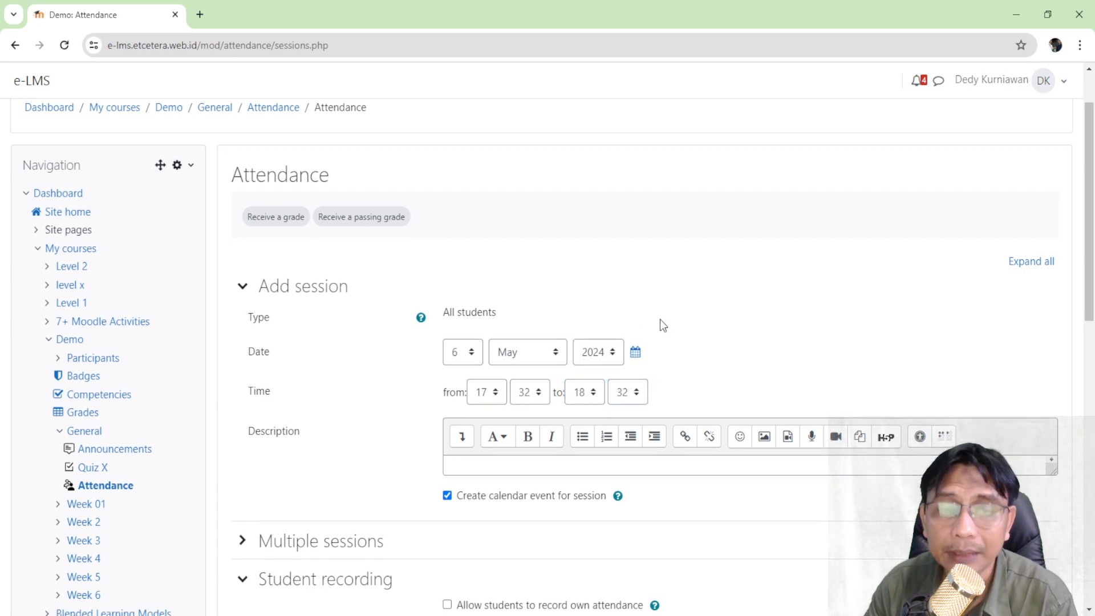
# Enter "Completed with quiz" as the session description.
pyautogui.scroll(-3, 663, 325)
pyautogui.click(615, 322)
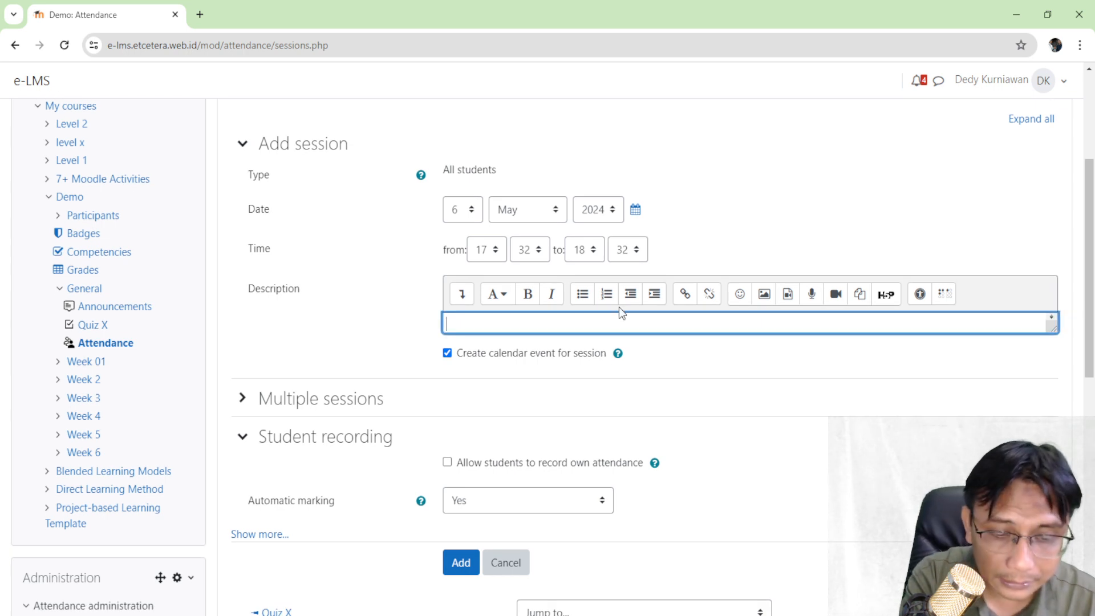
pyautogui.write('Completed ')
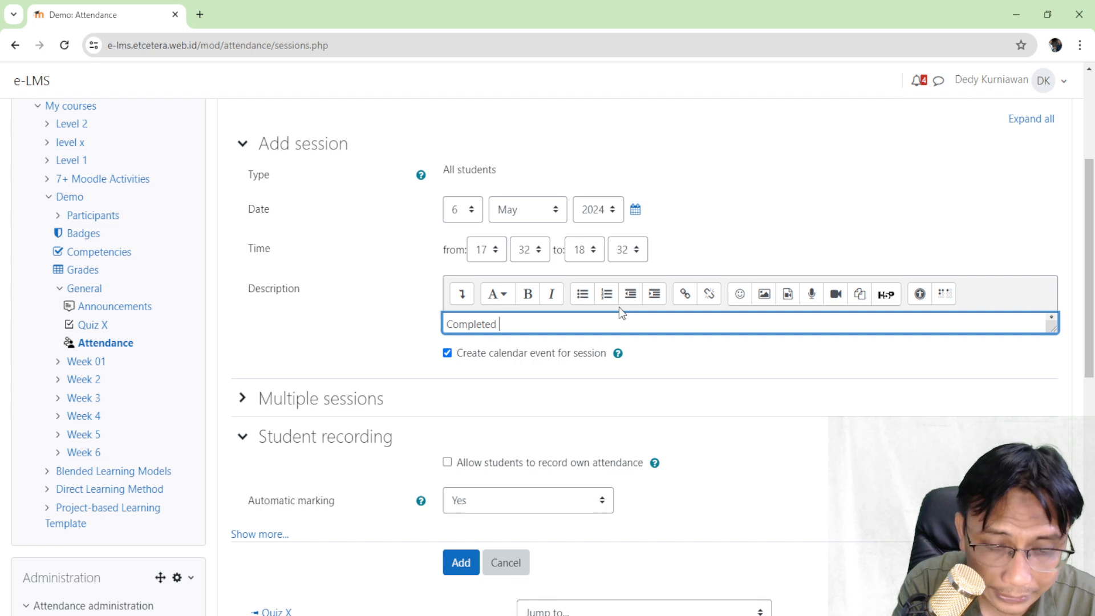
pyautogui.write('w')
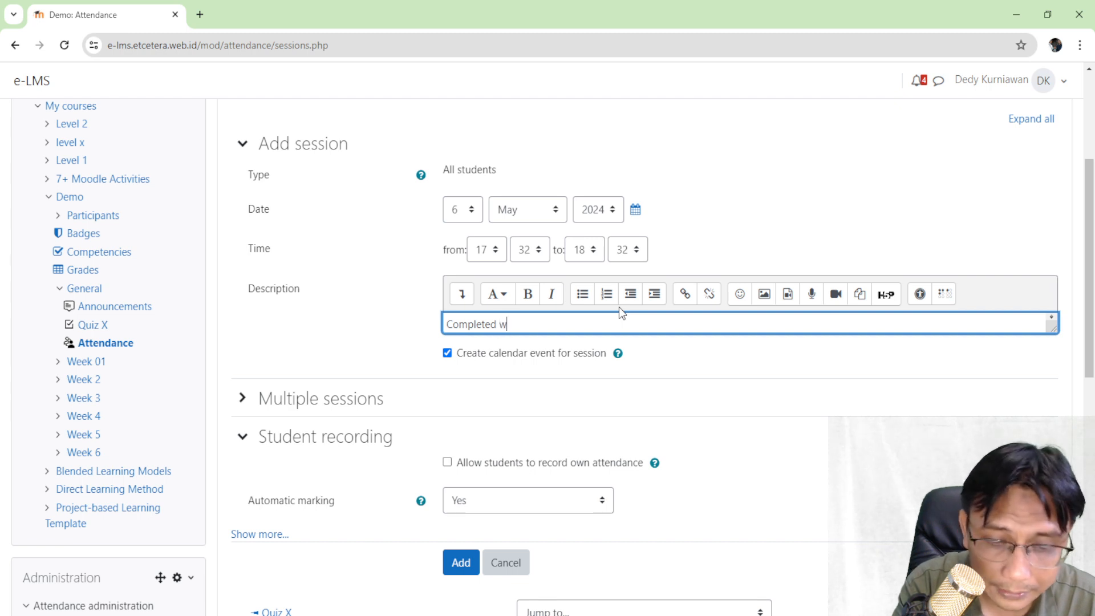
pyautogui.write('ith quiz')
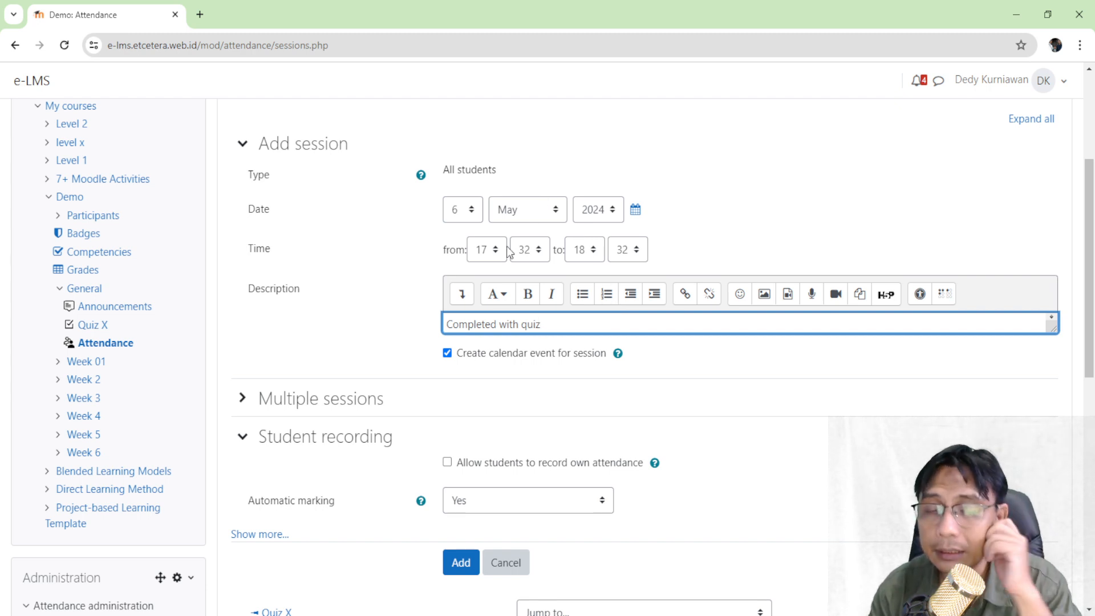
# Allow students to record their own attendance and set automatic marking to On activity completion.
pyautogui.scroll(-3, 507, 245)
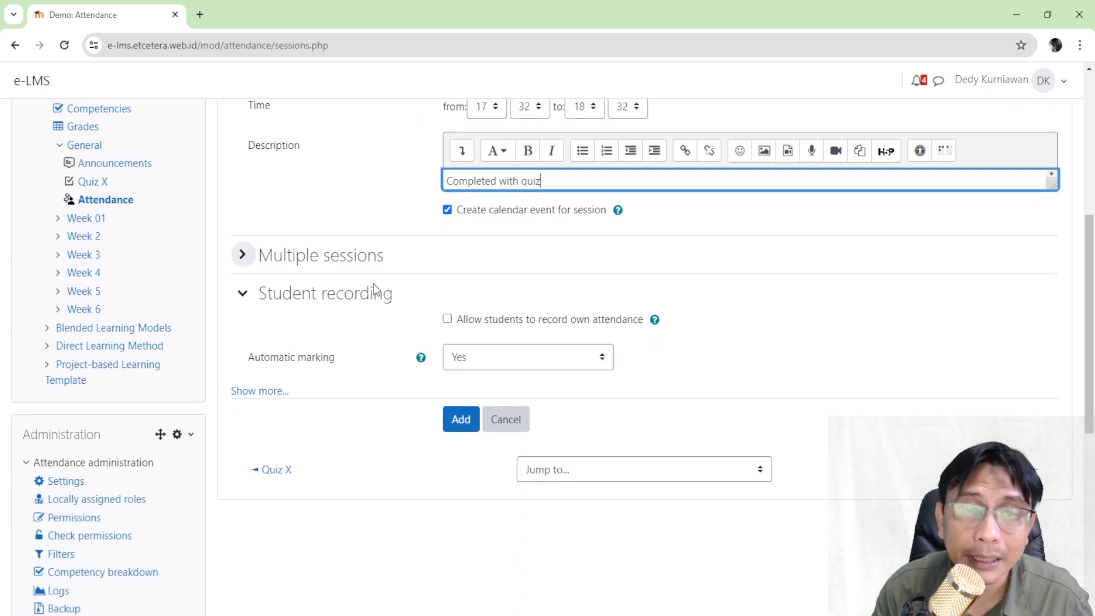
pyautogui.scroll(-2, 340, 297)
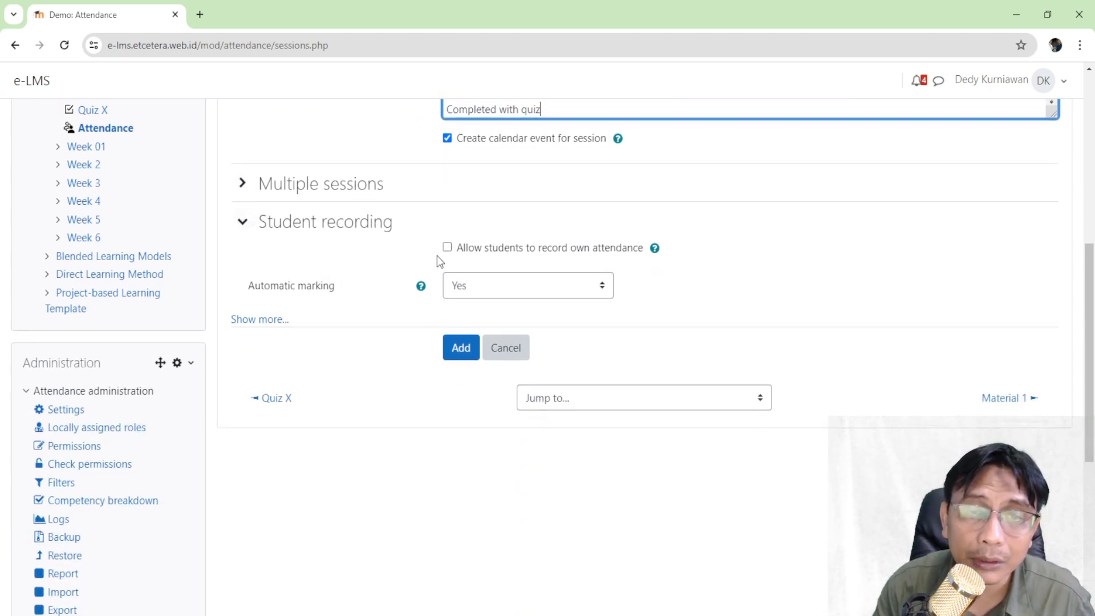
pyautogui.click(447, 247)
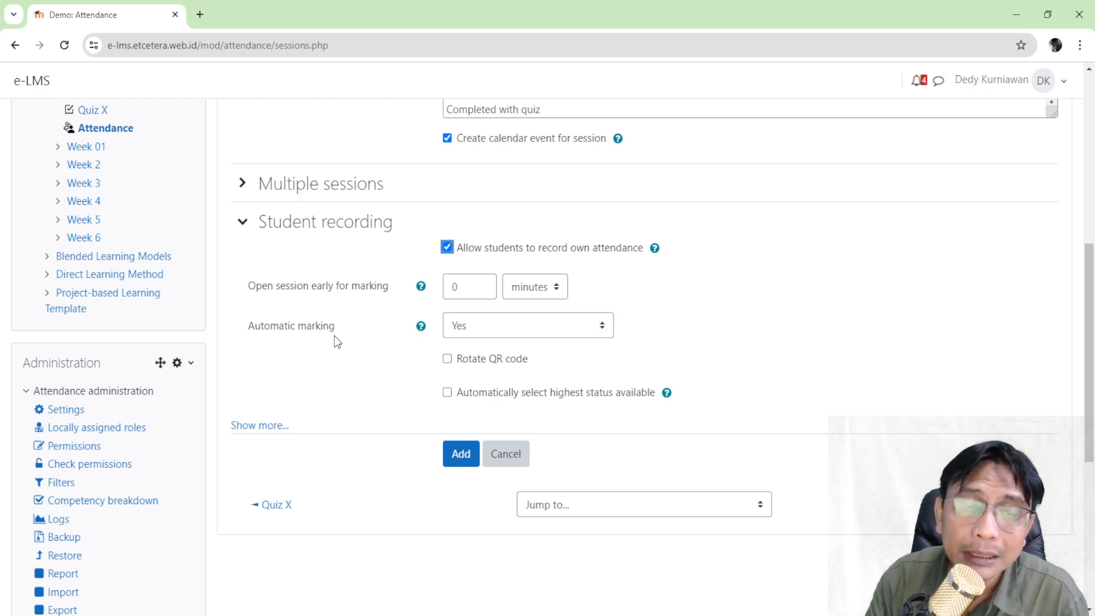
pyautogui.click(421, 325)
pyautogui.click(536, 329)
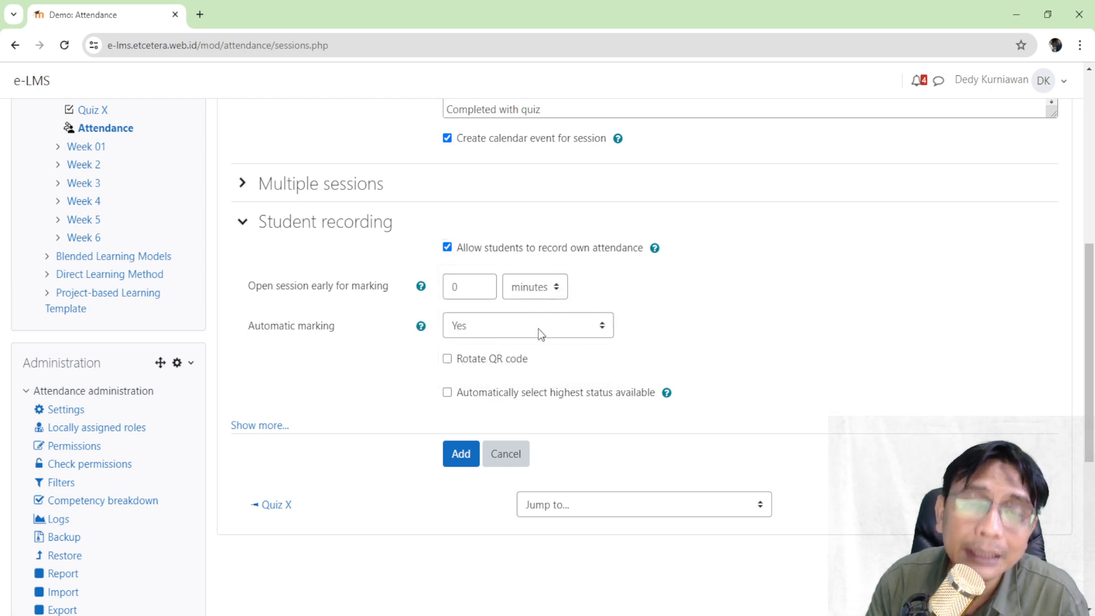
pyautogui.click(559, 331)
pyautogui.click(552, 384)
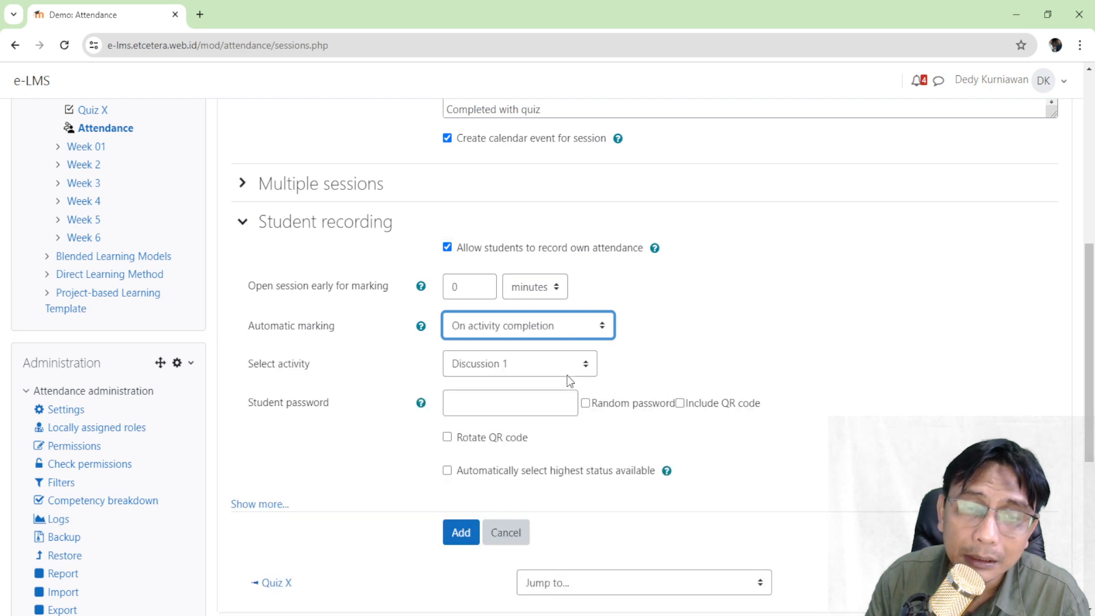
pyautogui.click(672, 324)
pyautogui.scroll(-1, 673, 323)
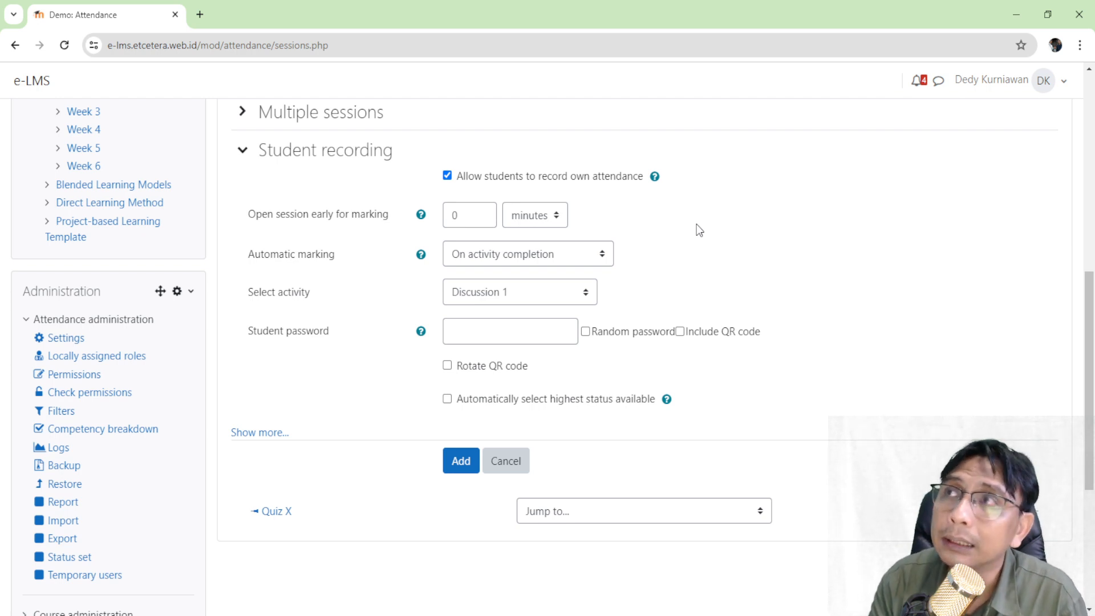
# Choose Quiz X as the activity whose completion marks attendance for the session.
pyautogui.scroll(-1, 700, 230)
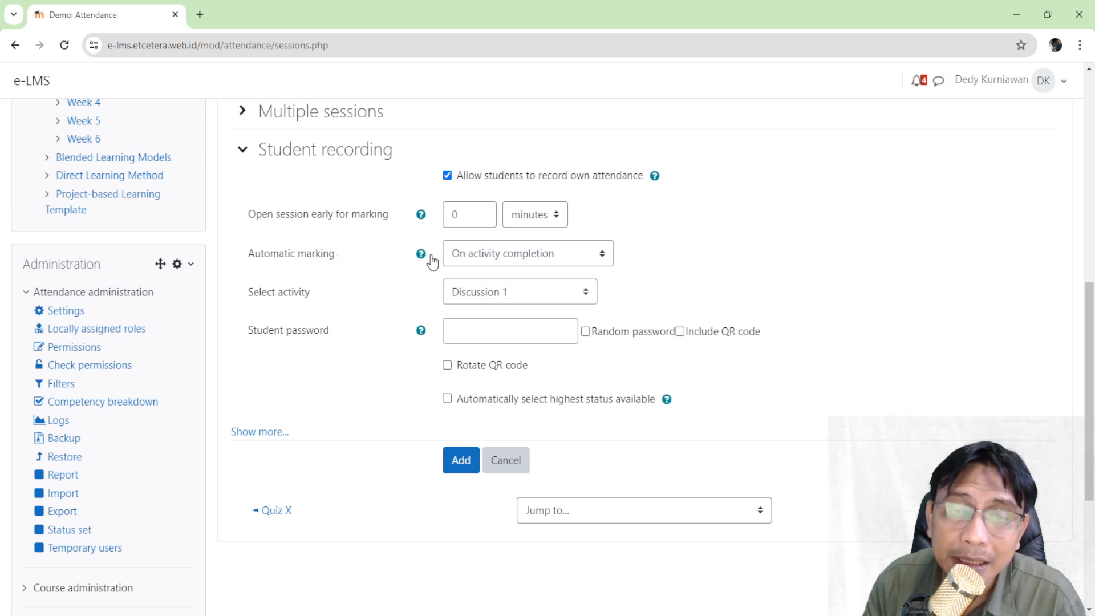
pyautogui.scroll(1, 602, 262)
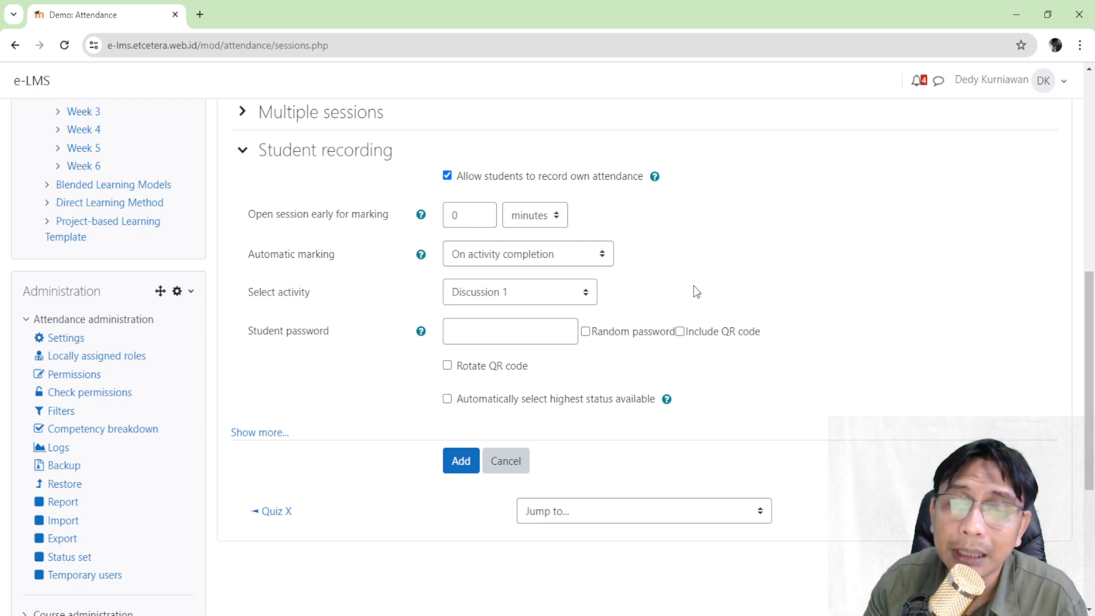
pyautogui.click(585, 297)
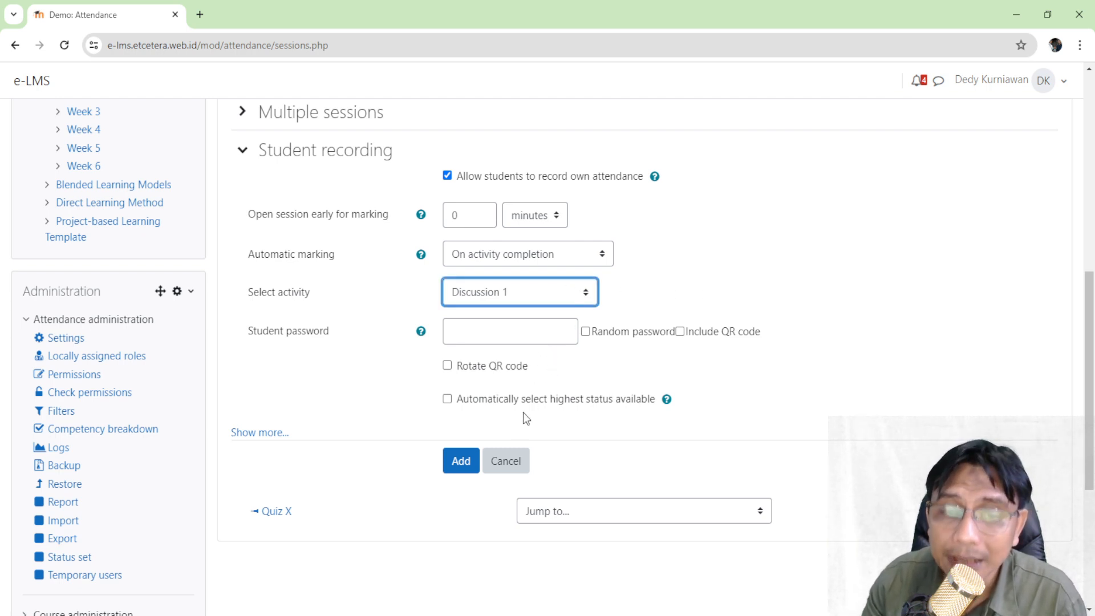
pyautogui.click(543, 358)
pyautogui.click(687, 287)
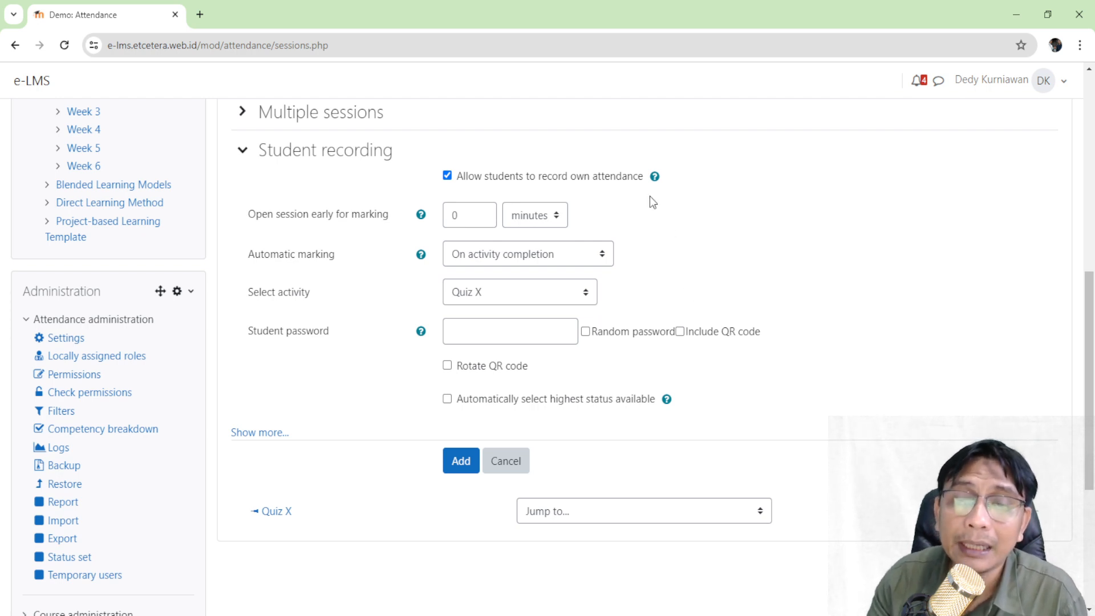
# Enable automatic selection of the highest status available and add the session.
pyautogui.scroll(-1, 611, 251)
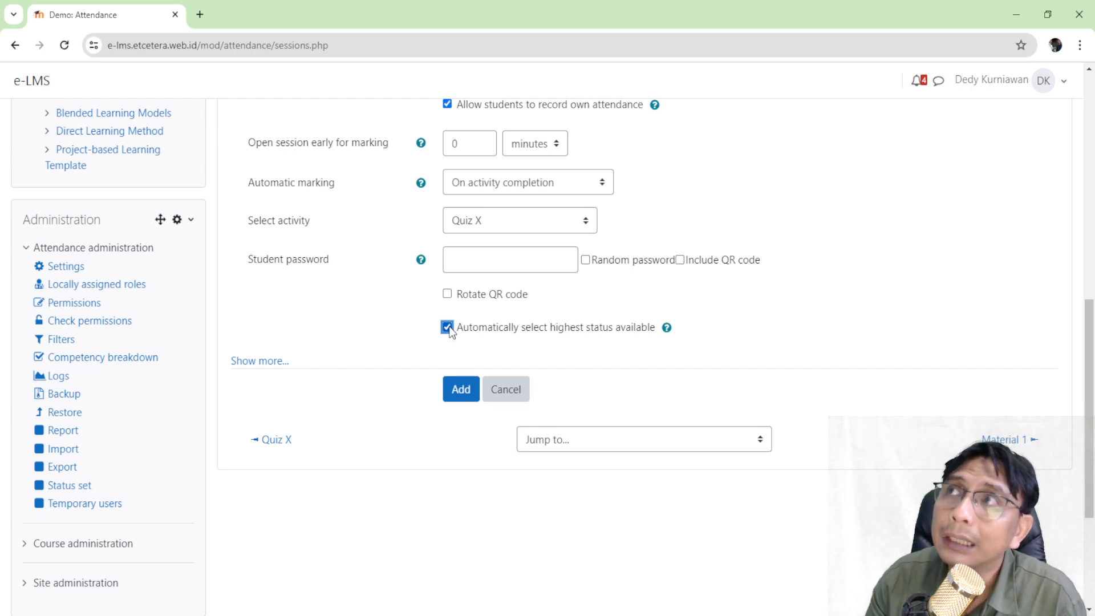
pyautogui.click(472, 396)
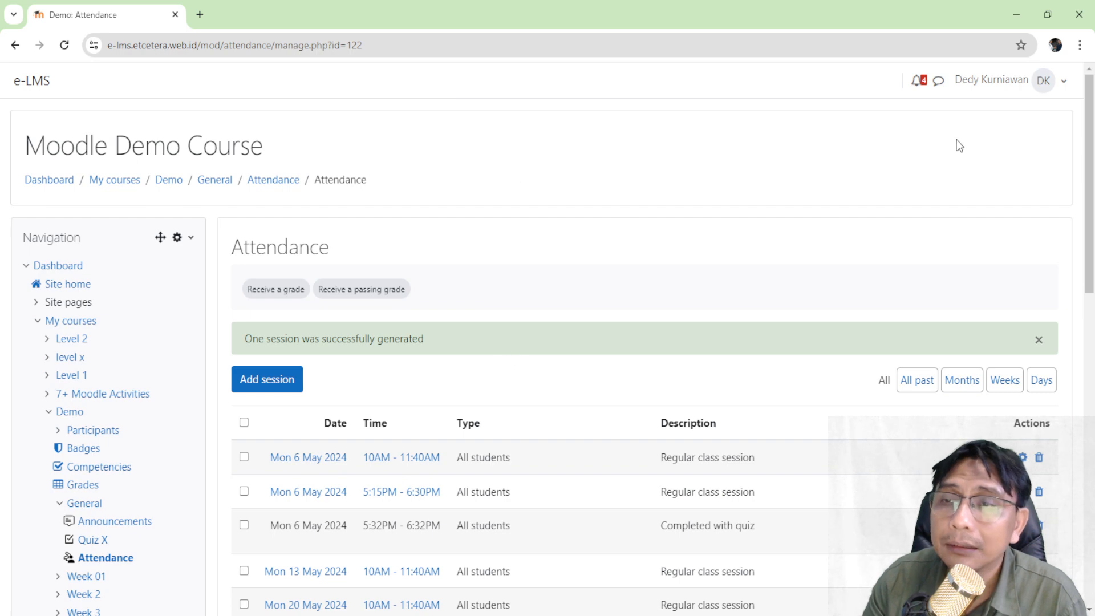
# Review the new session in the attendance list and dismiss the notification above it.
pyautogui.scroll(-5, 625, 354)
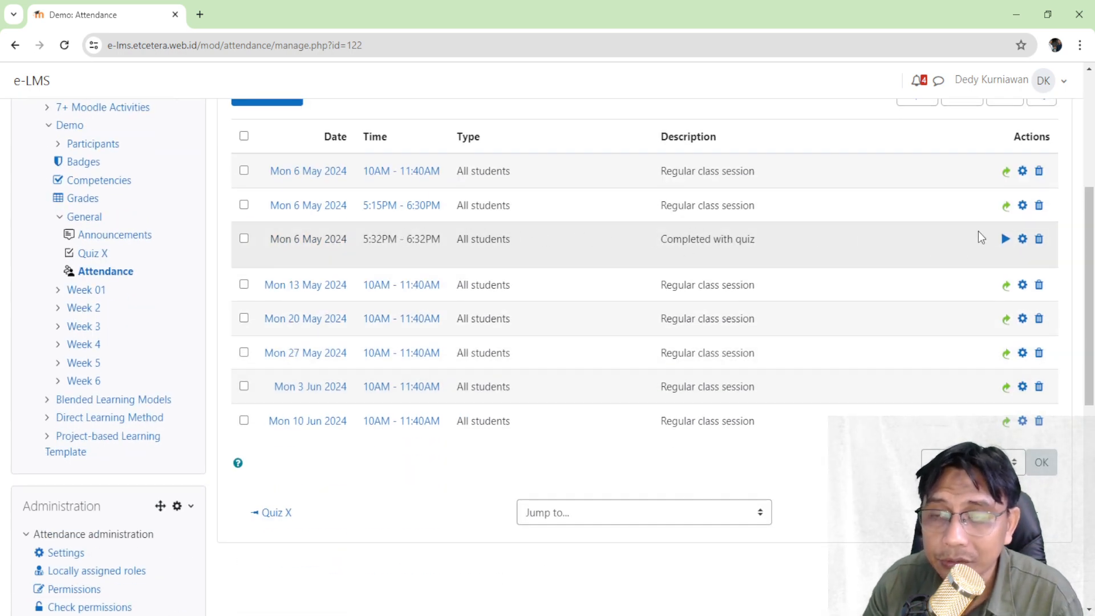
pyautogui.scroll(3, 550, 274)
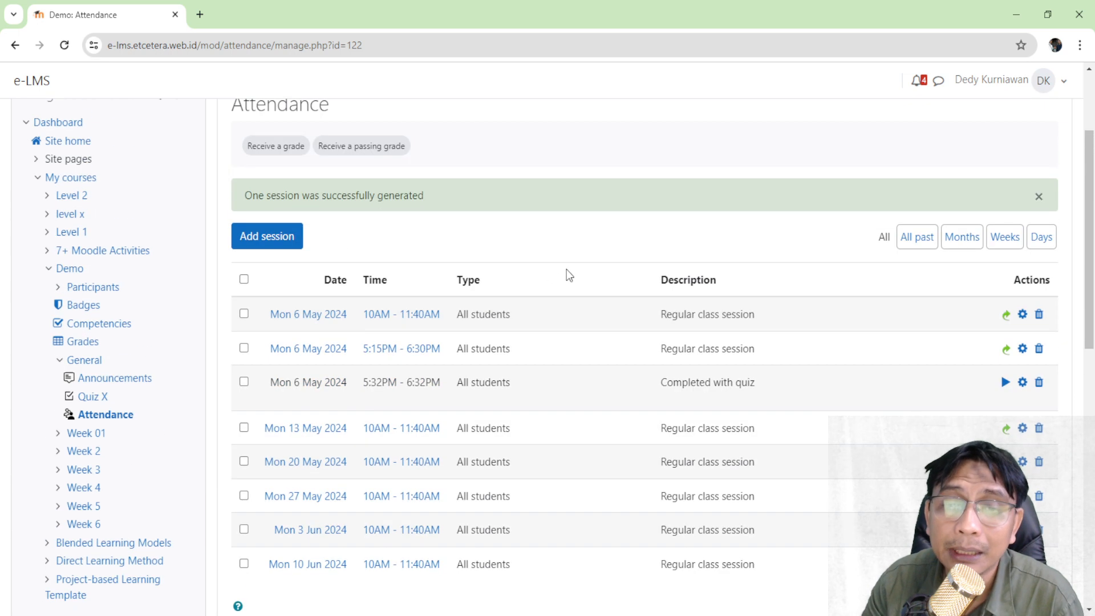
pyautogui.scroll(3, 626, 398)
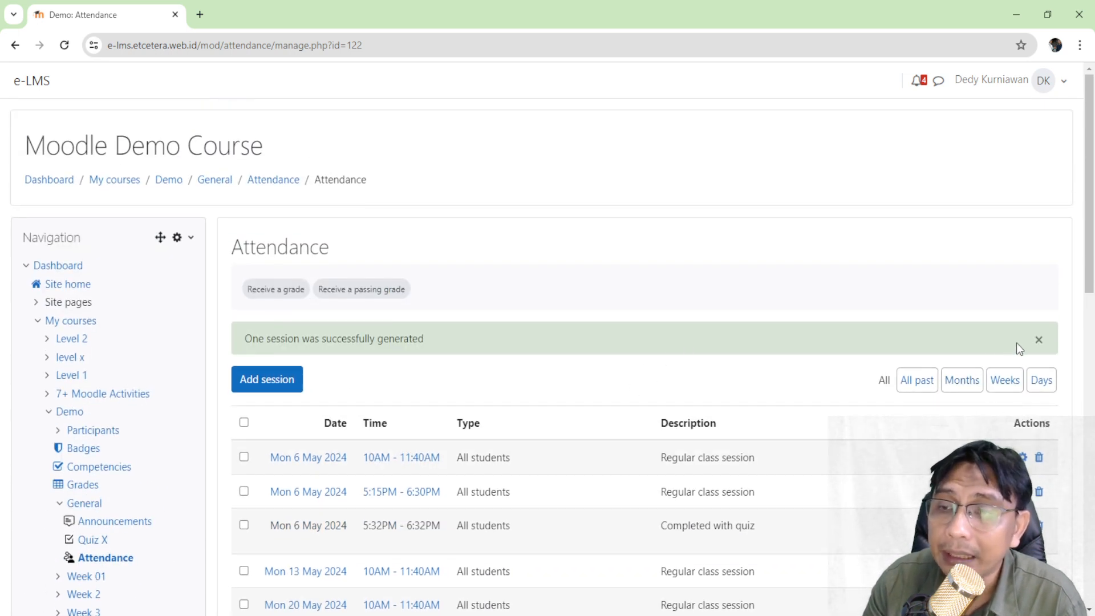
pyautogui.click(1038, 340)
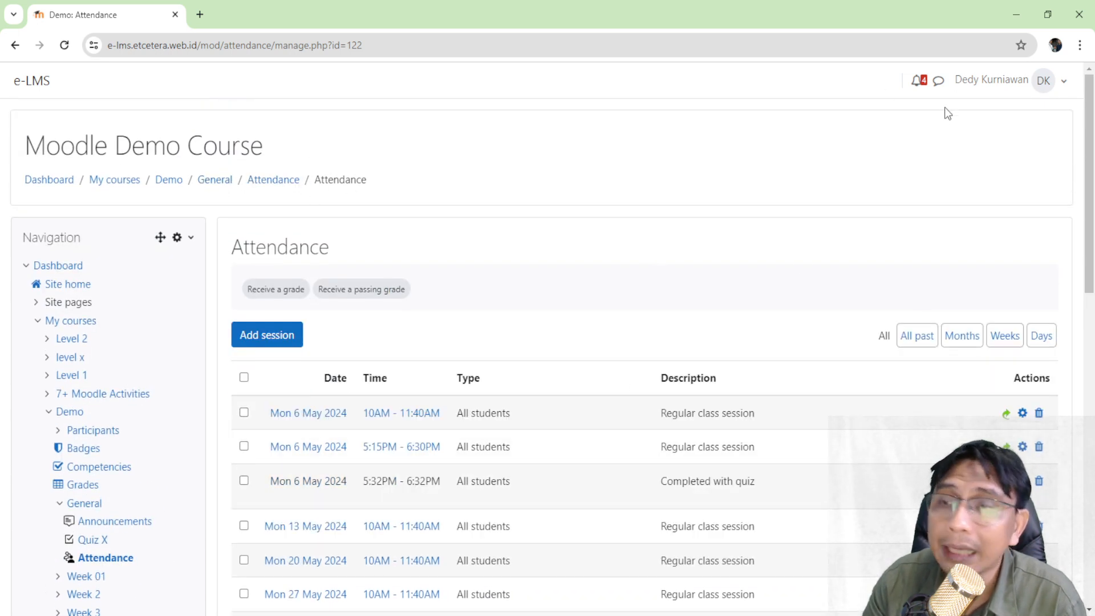
# Log out of the teacher account.
pyautogui.click(1049, 86)
pyautogui.click(961, 292)
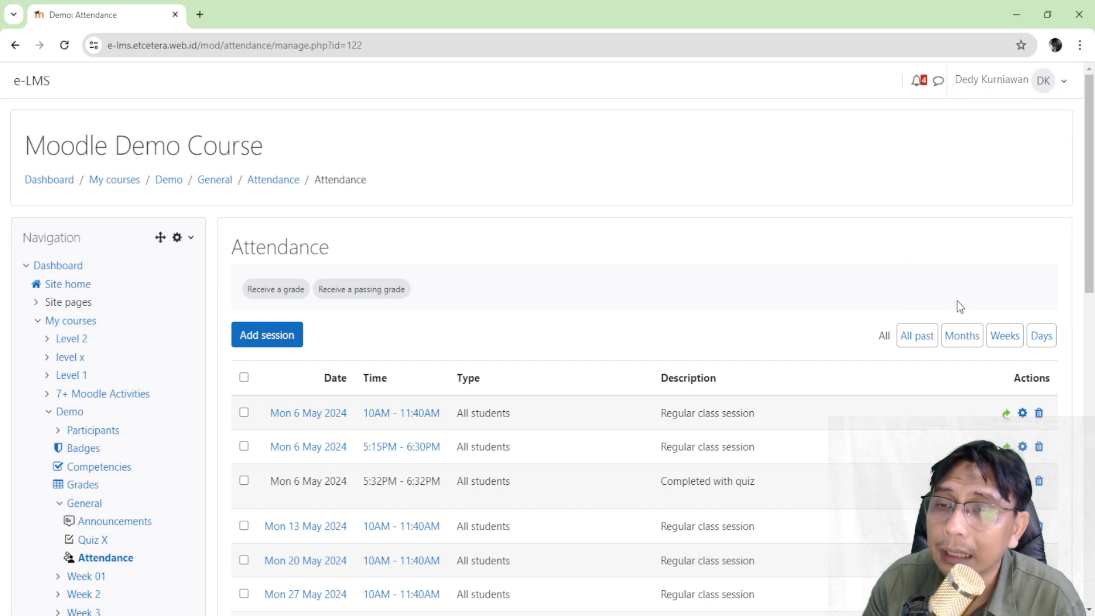
pyautogui.click(1060, 82)
pyautogui.click(958, 305)
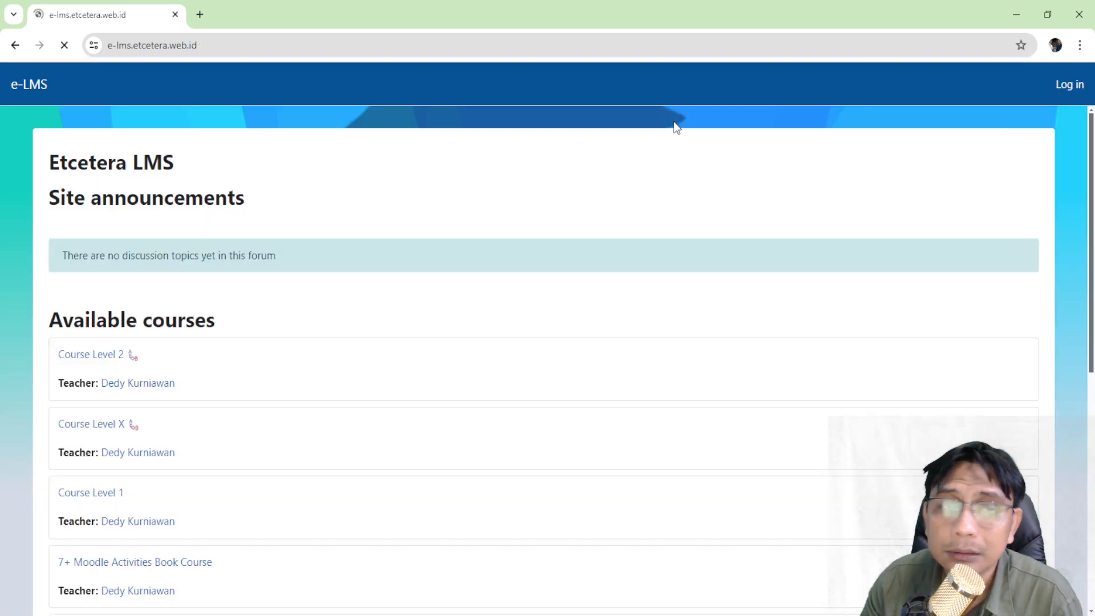
# Try to log in to Etcetera LMS with the username student3 and the account password.
pyautogui.click(1078, 83)
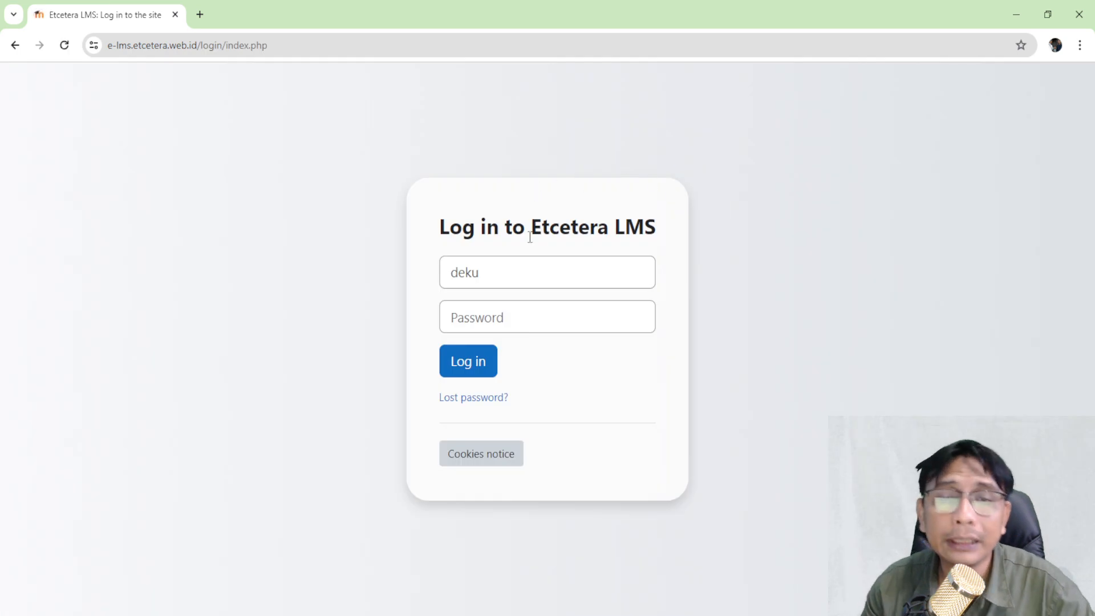
pyautogui.write('student3')
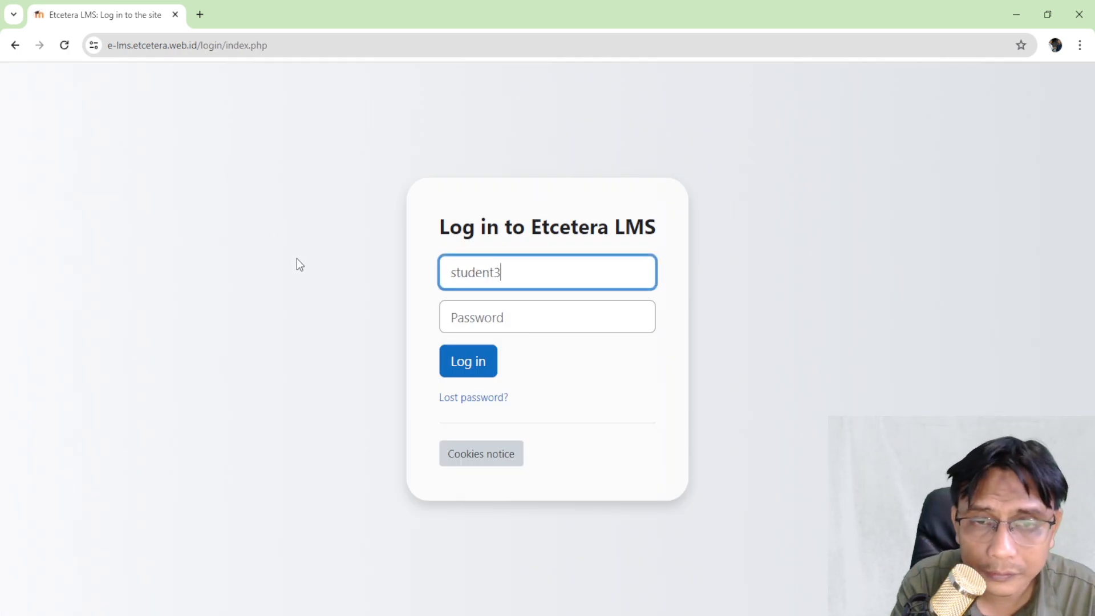
pyautogui.press('Tab')
pyautogui.write('•••••••••')
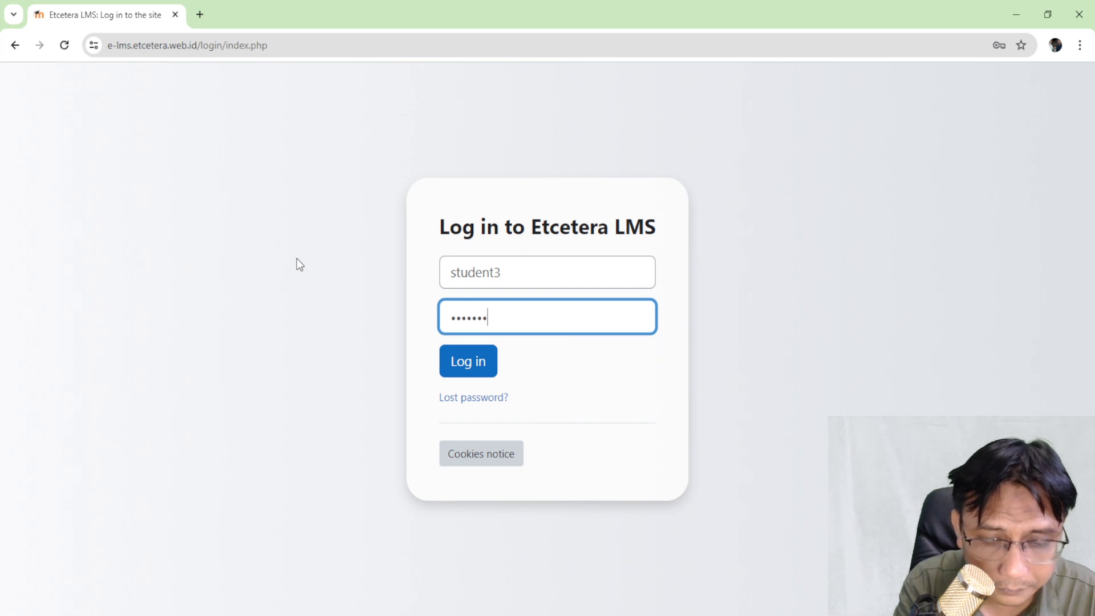
pyautogui.press('Return')
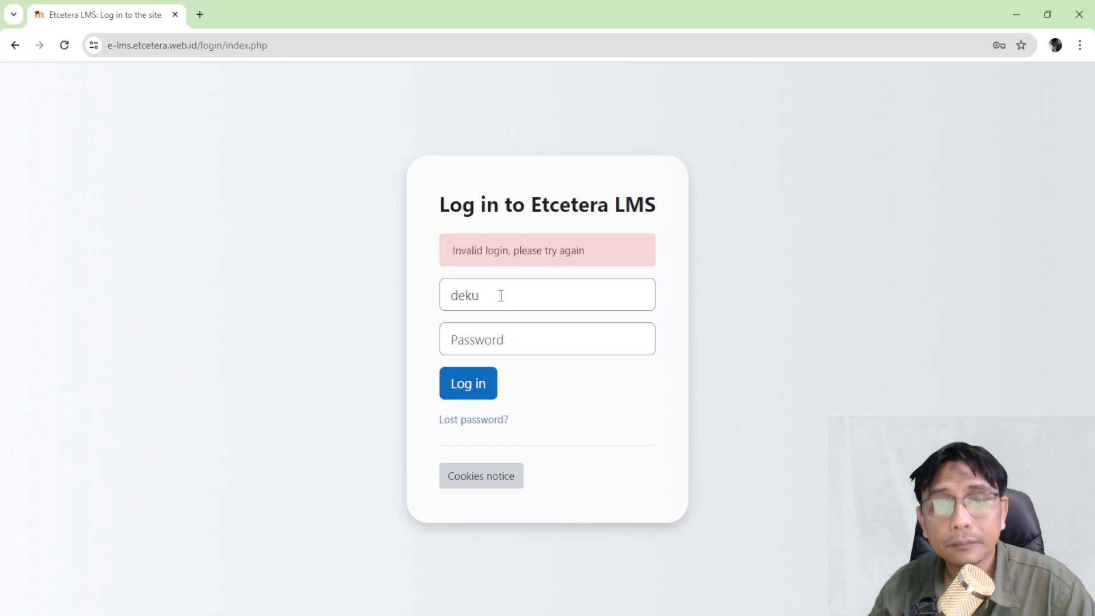
# Log in to Etcetera LMS with the username student4 and the account password.
pyautogui.write('student')
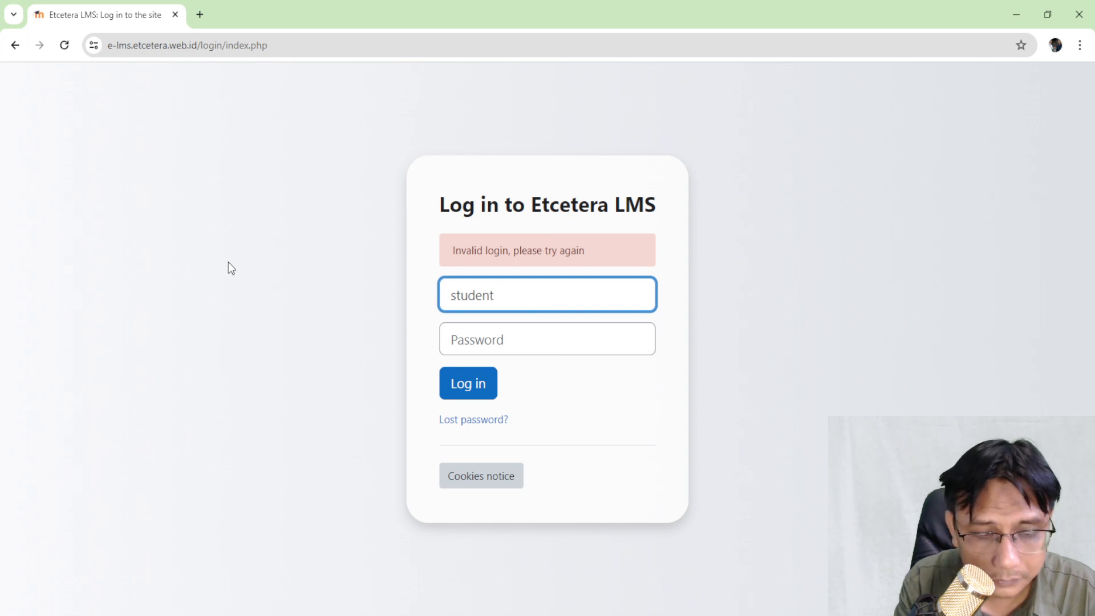
pyautogui.write('4')
pyautogui.press('Tab')
pyautogui.write('•••••••••')
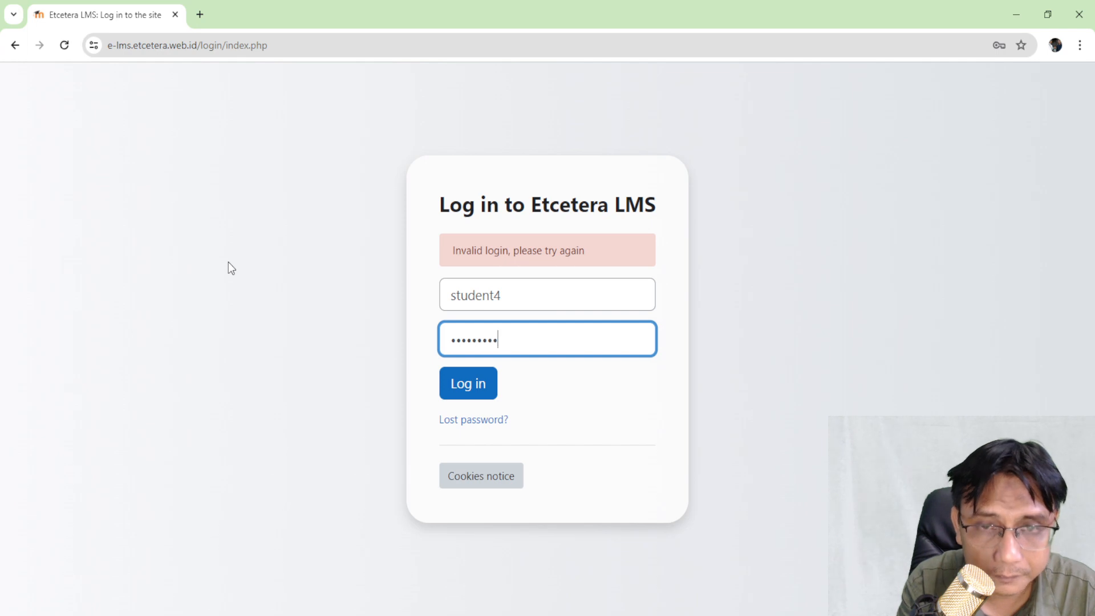
pyautogui.press('Return')
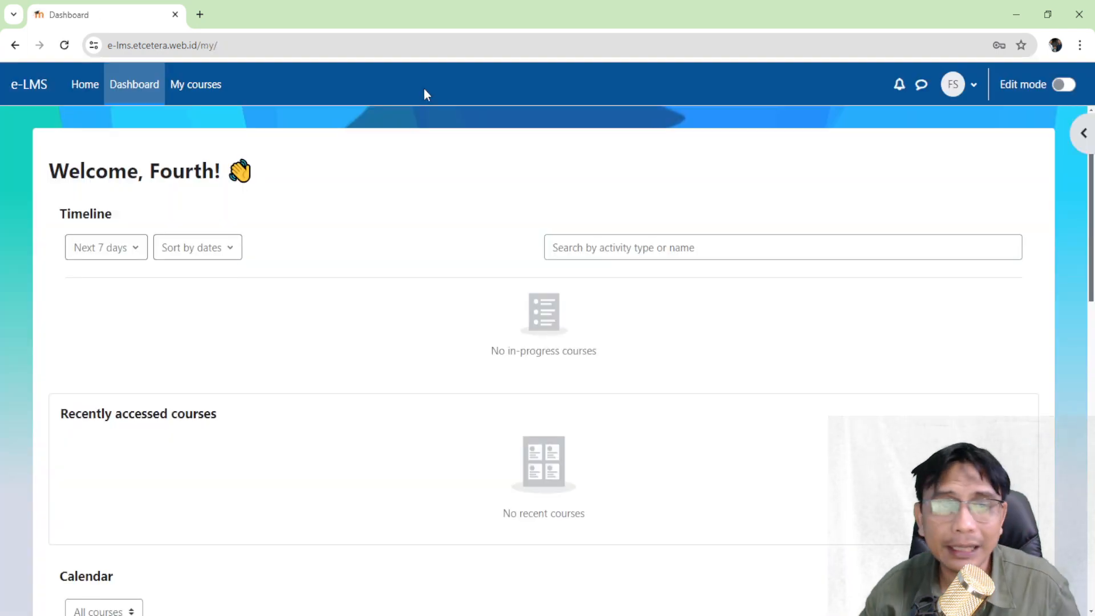
# Open Moodle Demo Course from the student's courses and check the Quiz X and Attendance entries in the General section.
pyautogui.scroll(-5, 389, 234)
pyautogui.scroll(5, 389, 233)
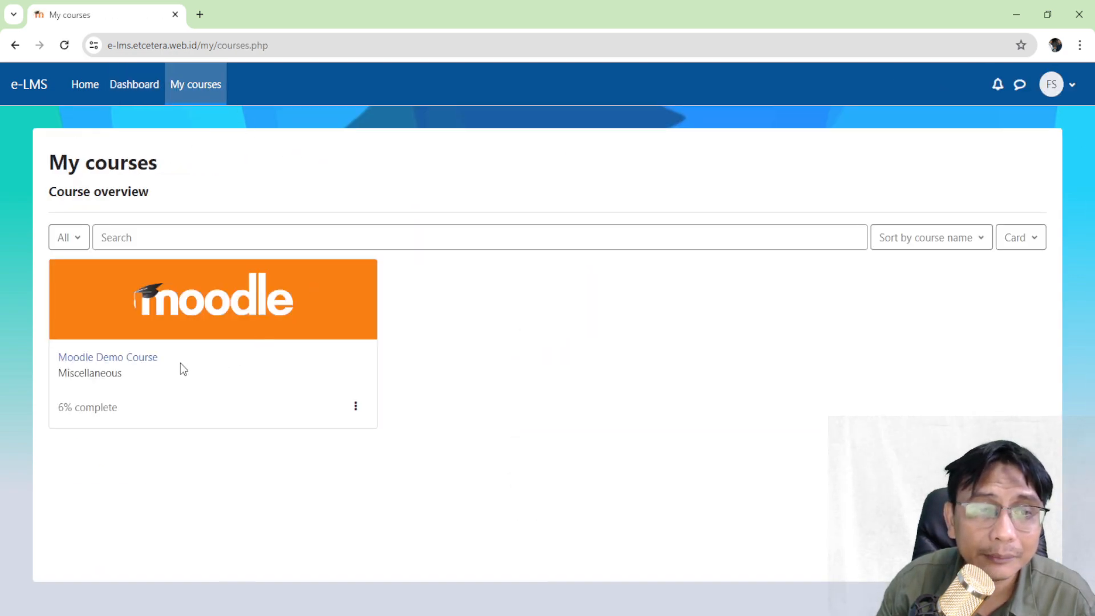
pyautogui.click(126, 358)
pyautogui.scroll(-3, 200, 302)
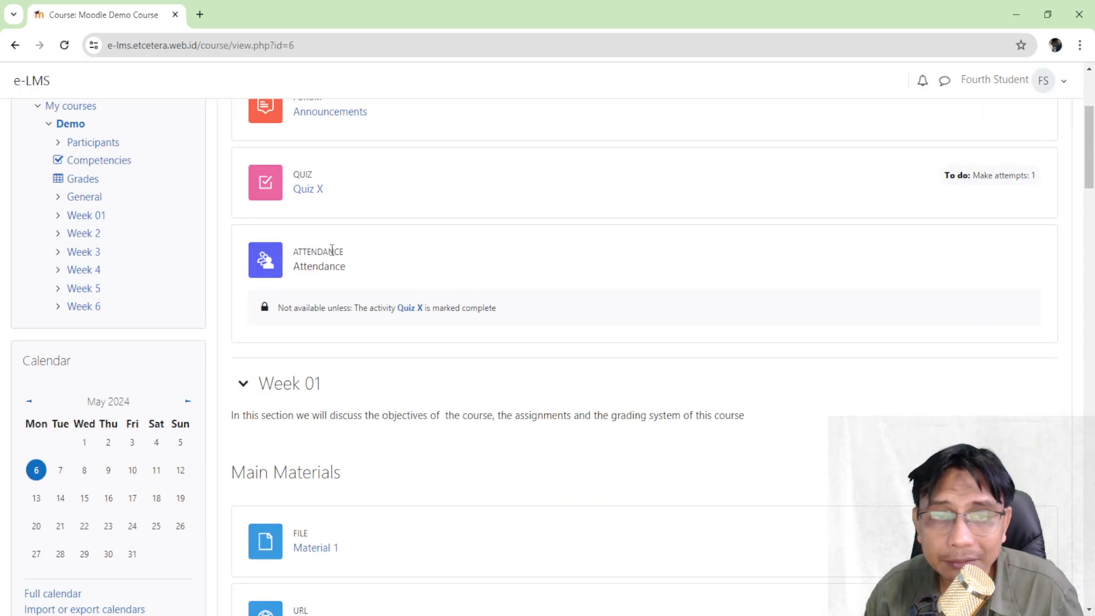
pyautogui.moveTo(328, 252); pyautogui.dragTo(334, 252)
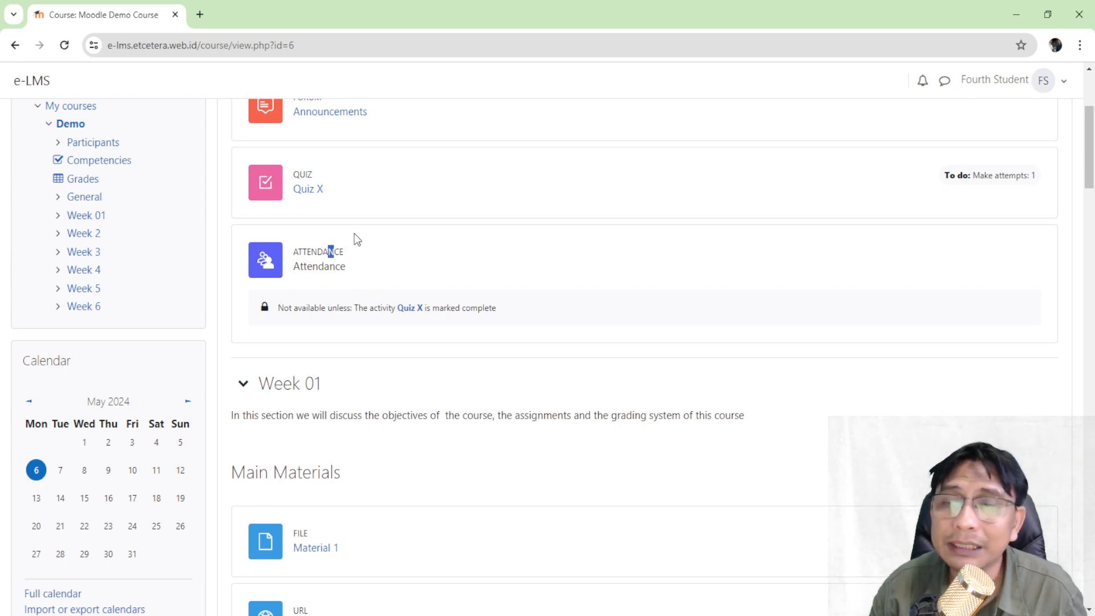
# Open Quiz X in the General section and start an attempt.
pyautogui.click(415, 194)
pyautogui.click(317, 201)
pyautogui.scroll(-1, 318, 202)
pyautogui.click(284, 261)
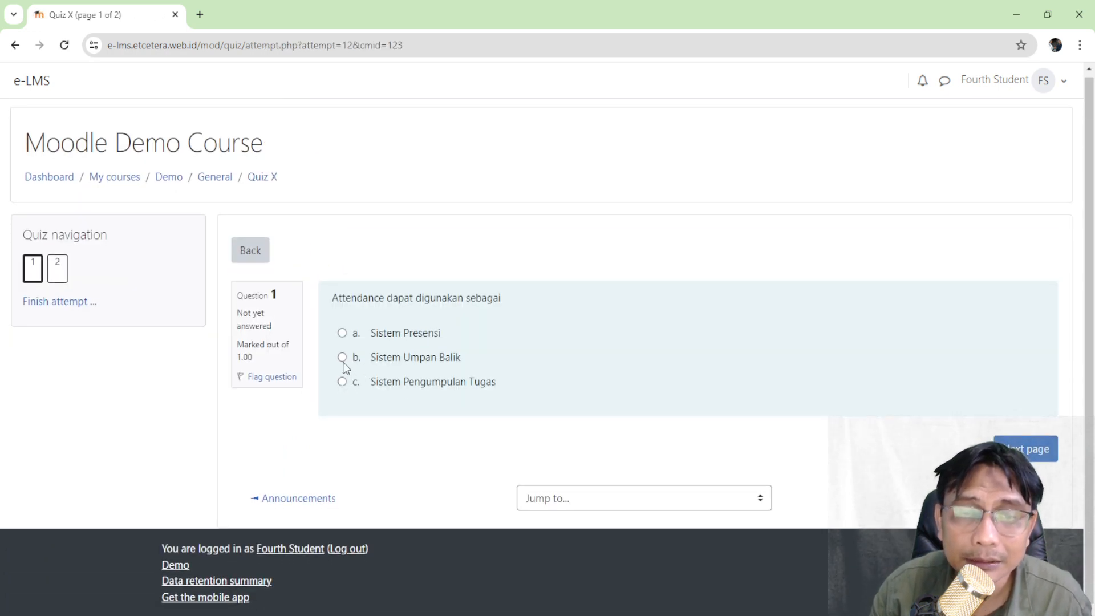
# Answer question 1 with "Sistem Presensi" and question 2 with "True", and proceed to the attempt summary.
pyautogui.click(342, 332)
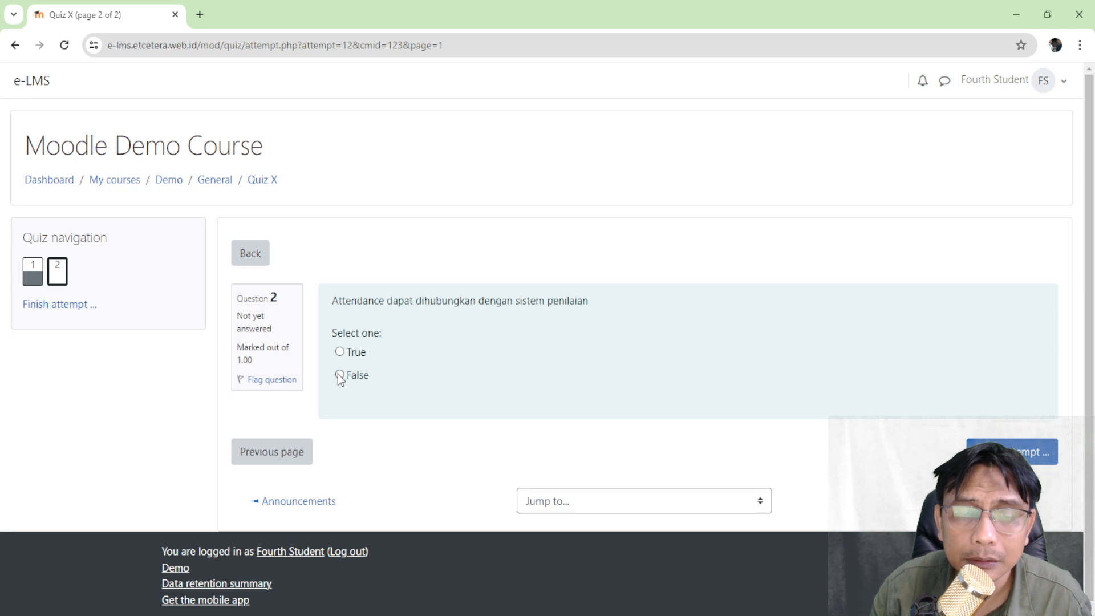
pyautogui.click(340, 351)
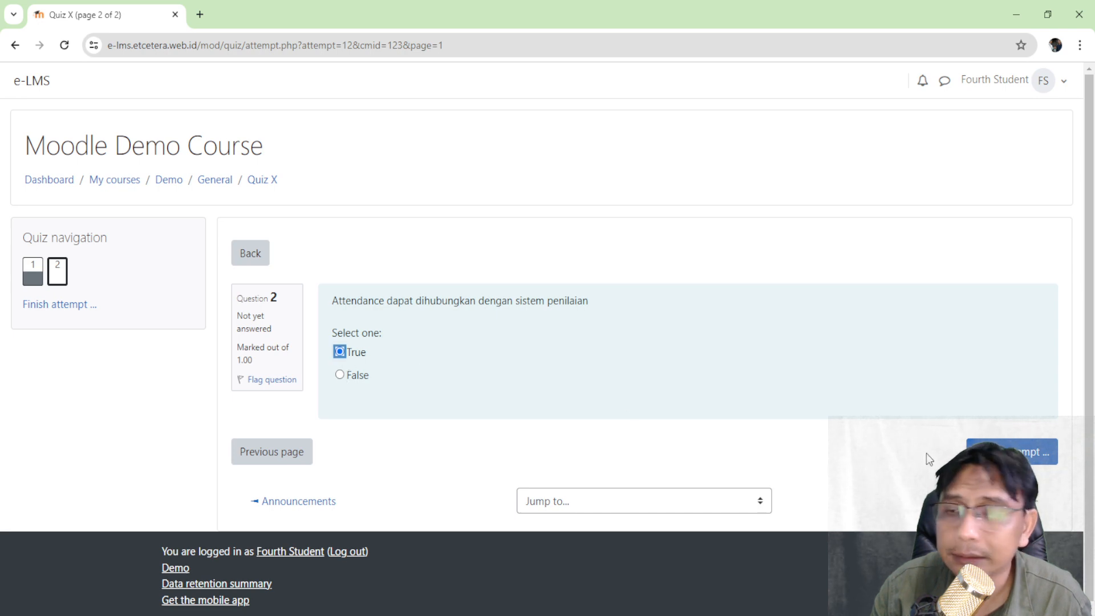
pyautogui.click(993, 451)
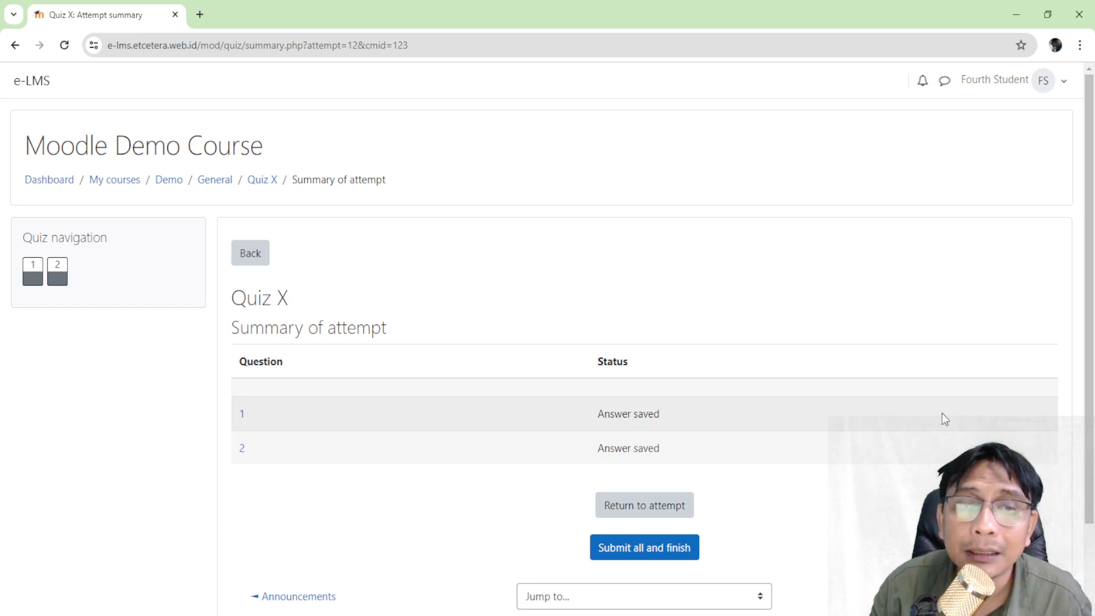
# Submit all answers of the Quiz X attempt and confirm the submission.
pyautogui.scroll(-2, 943, 416)
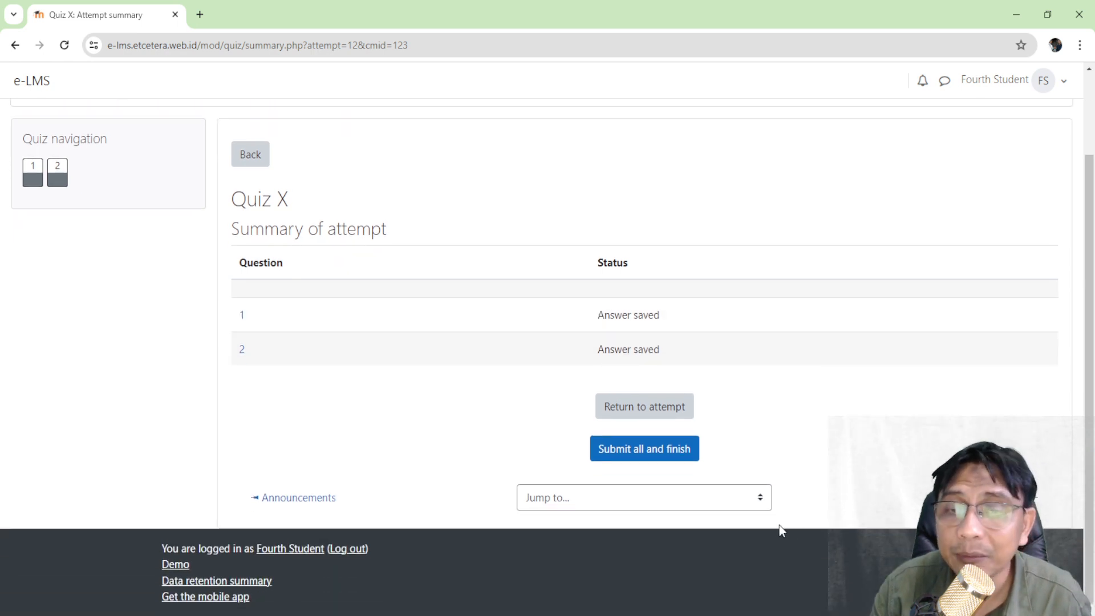
pyautogui.click(674, 449)
pyautogui.click(509, 438)
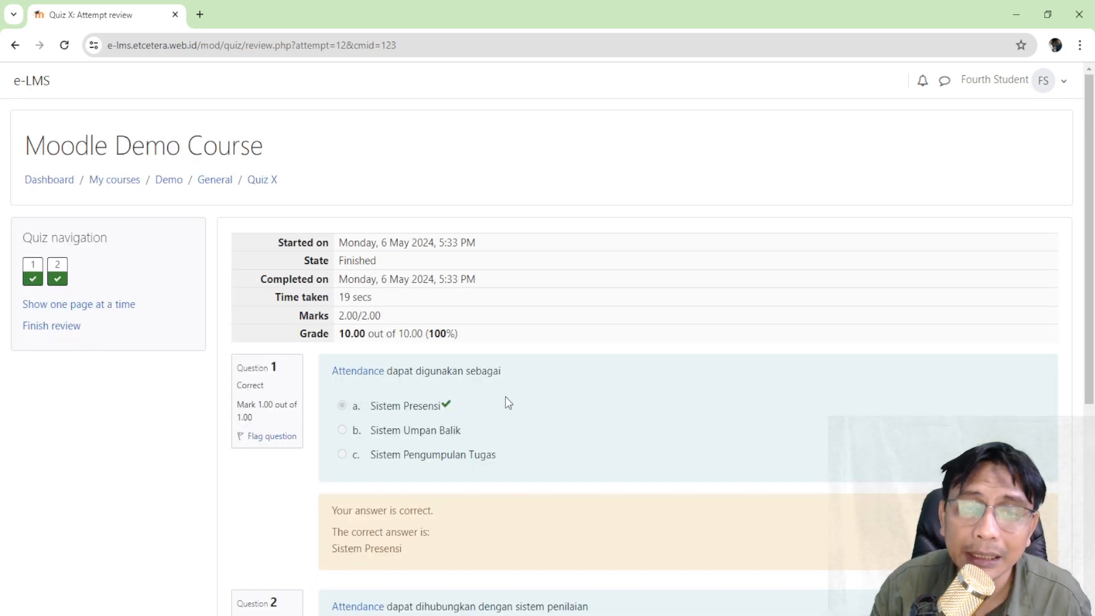
# Open the Attendance activity from the course's General section and submit attendance for the "Completed with quiz" session.
pyautogui.click(215, 179)
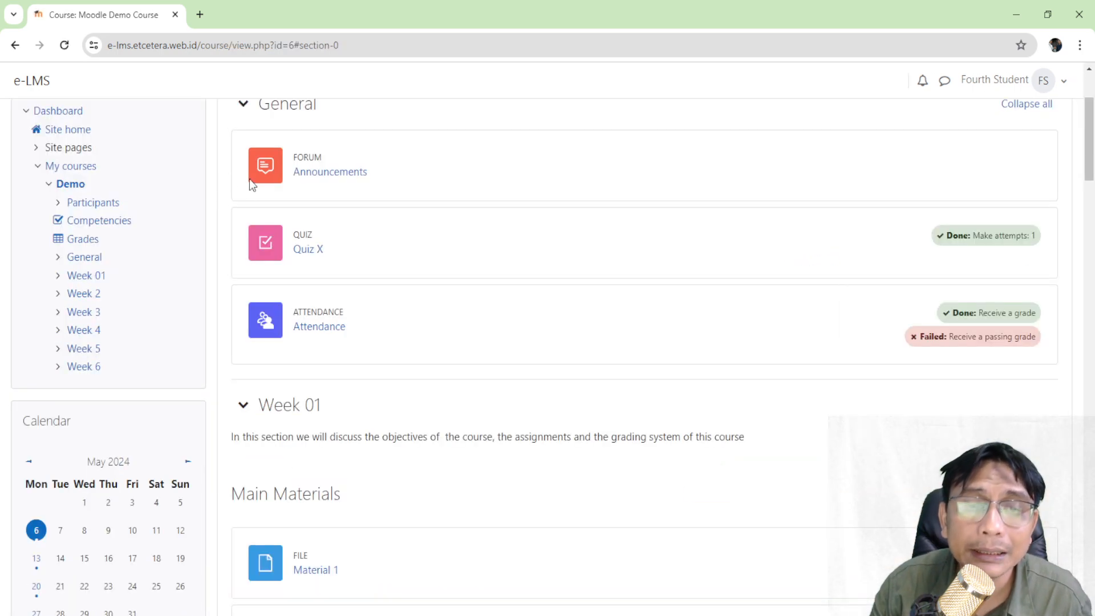
pyautogui.click(308, 325)
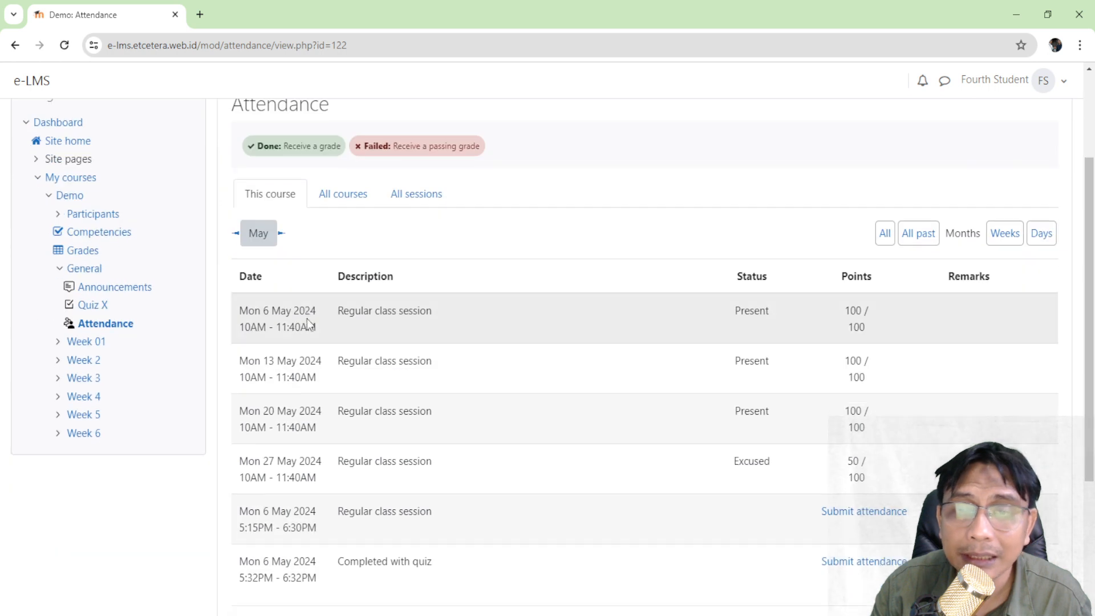
pyautogui.scroll(-3, 310, 324)
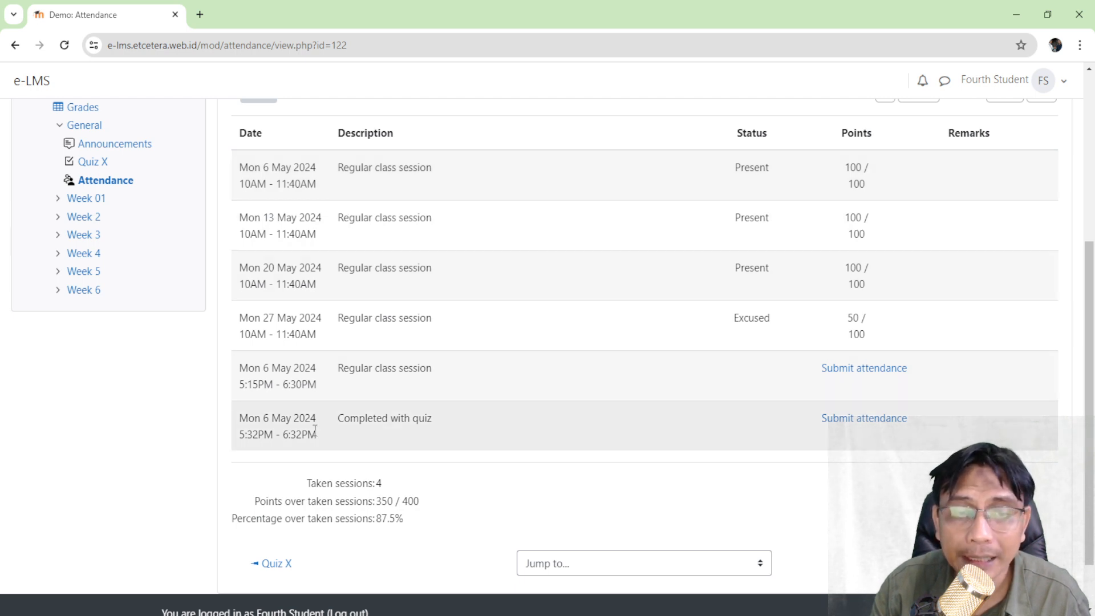
pyautogui.click(858, 423)
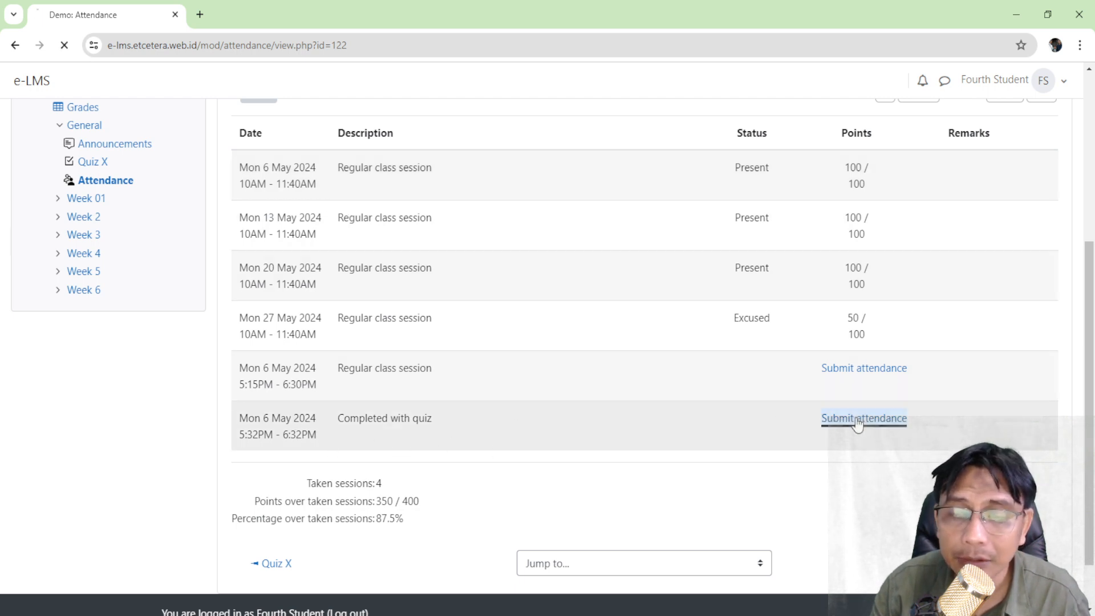
# Examine the status, points and remarks recorded for the "Completed with quiz" session in the attendance table.
pyautogui.scroll(-5, 854, 418)
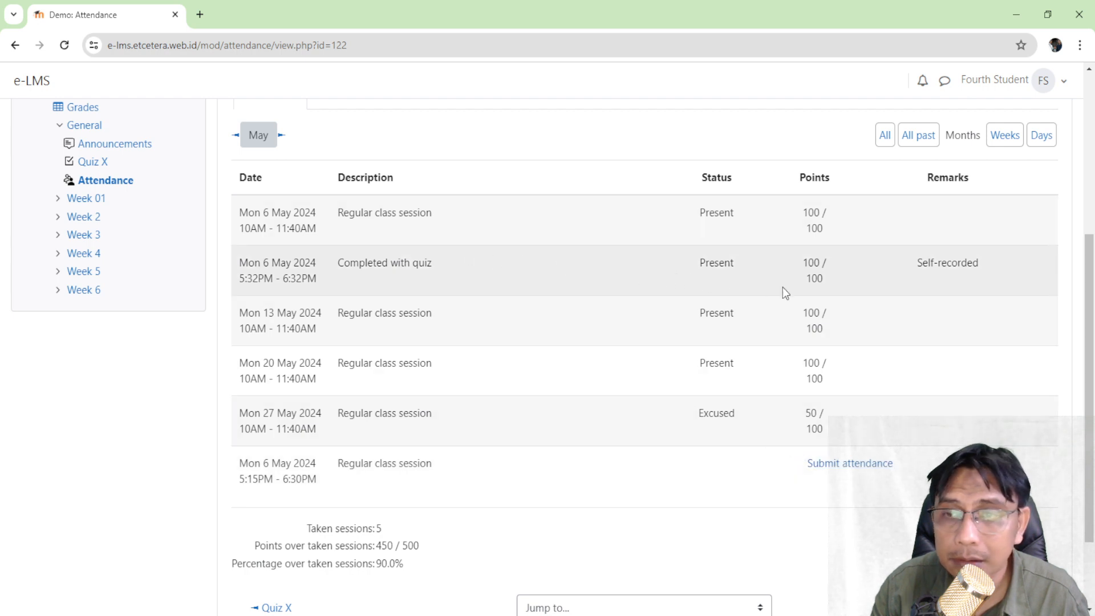
pyautogui.moveTo(737, 264); pyautogui.dragTo(690, 271)
pyautogui.click(677, 278)
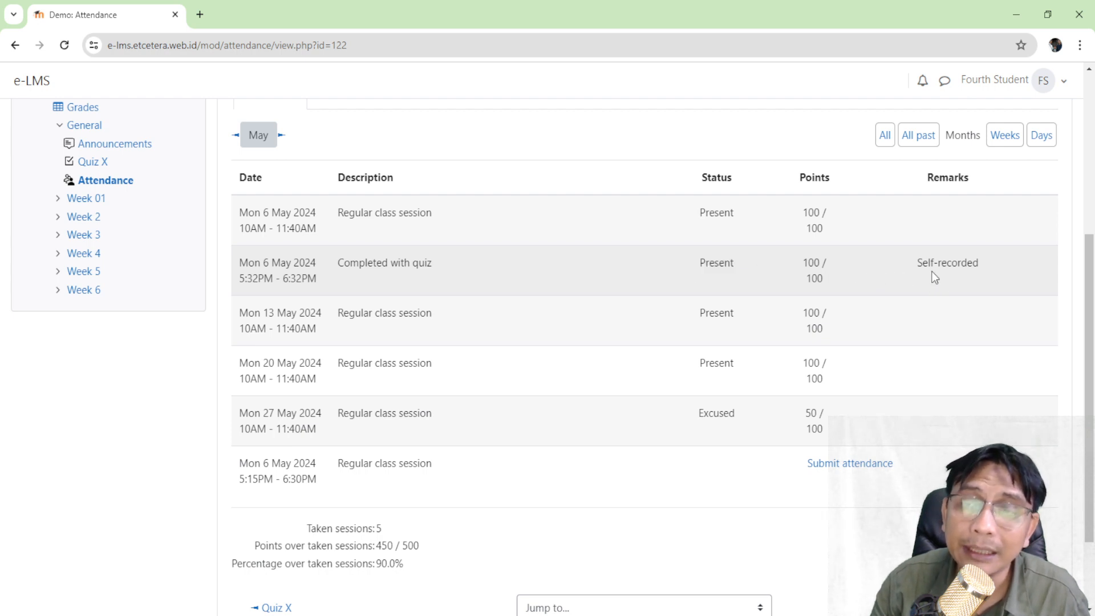
pyautogui.moveTo(979, 263); pyautogui.dragTo(899, 285)
pyautogui.click(900, 285)
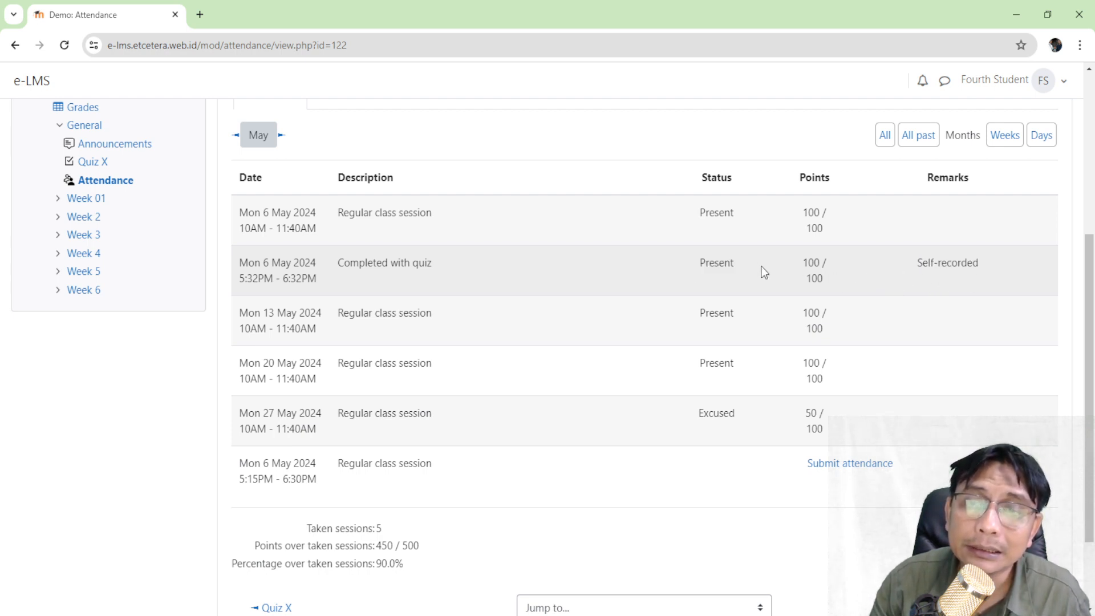
pyautogui.doubleClick(716, 263)
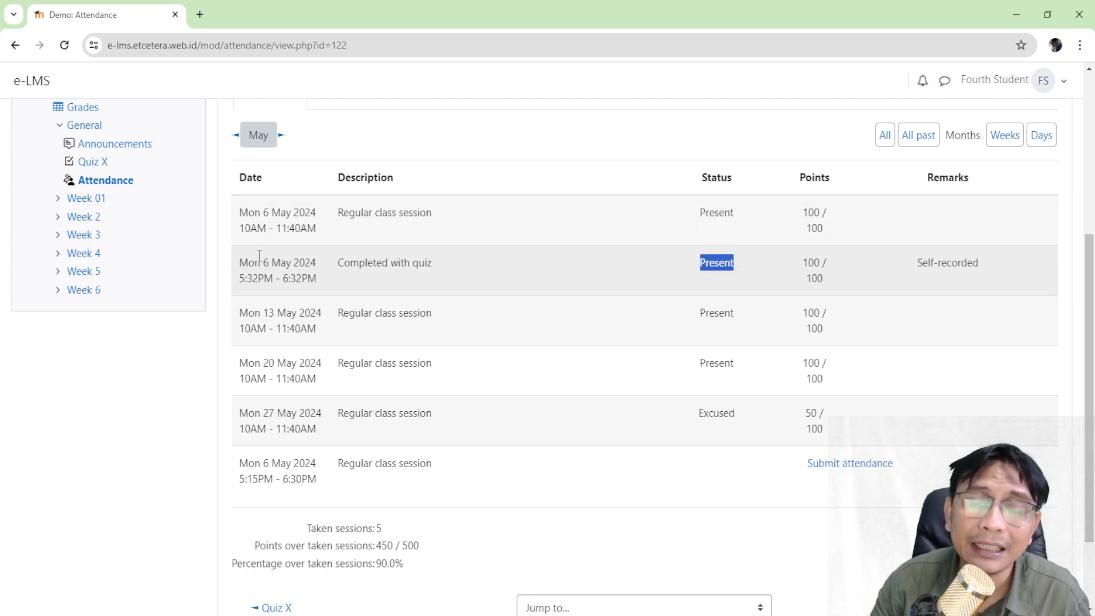
pyautogui.moveTo(240, 262); pyautogui.dragTo(744, 272)
pyautogui.click(753, 273)
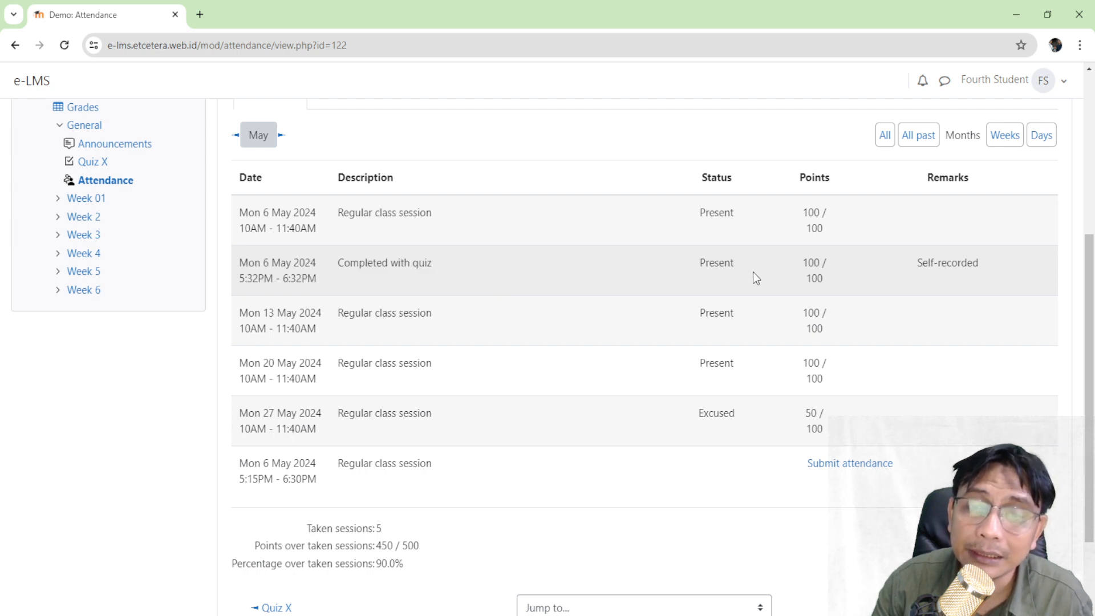
pyautogui.doubleClick(711, 262)
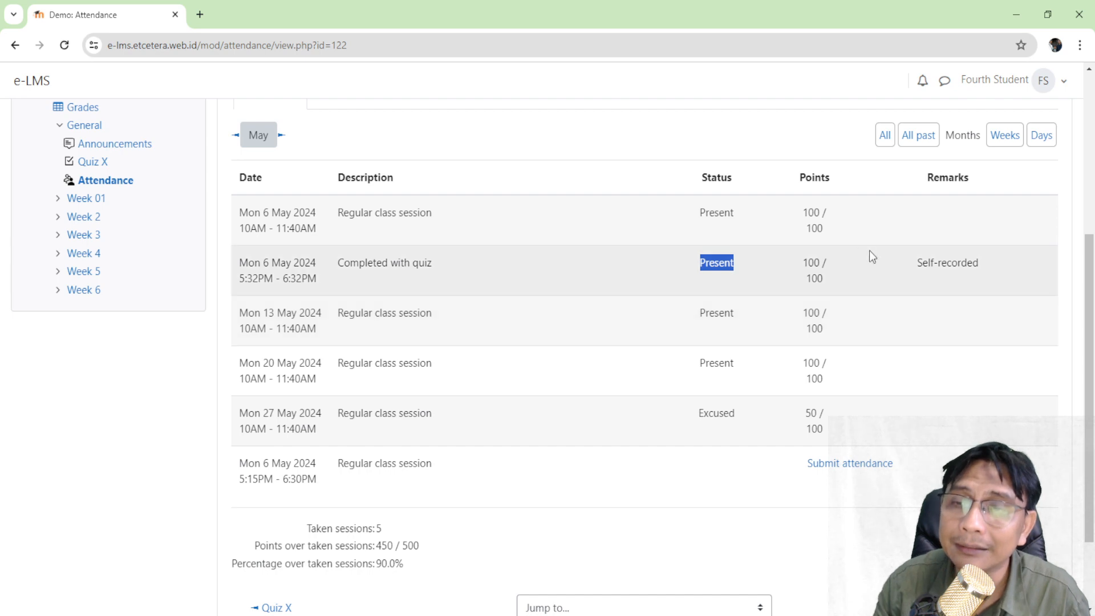
pyautogui.click(955, 269)
pyautogui.moveTo(980, 264); pyautogui.dragTo(903, 258)
pyautogui.click(881, 274)
# Check the completion conditions on the Attendance page and in the General section of the course page.
pyautogui.scroll(5, 487, 238)
pyautogui.click(284, 180)
pyautogui.scroll(-4, 382, 211)
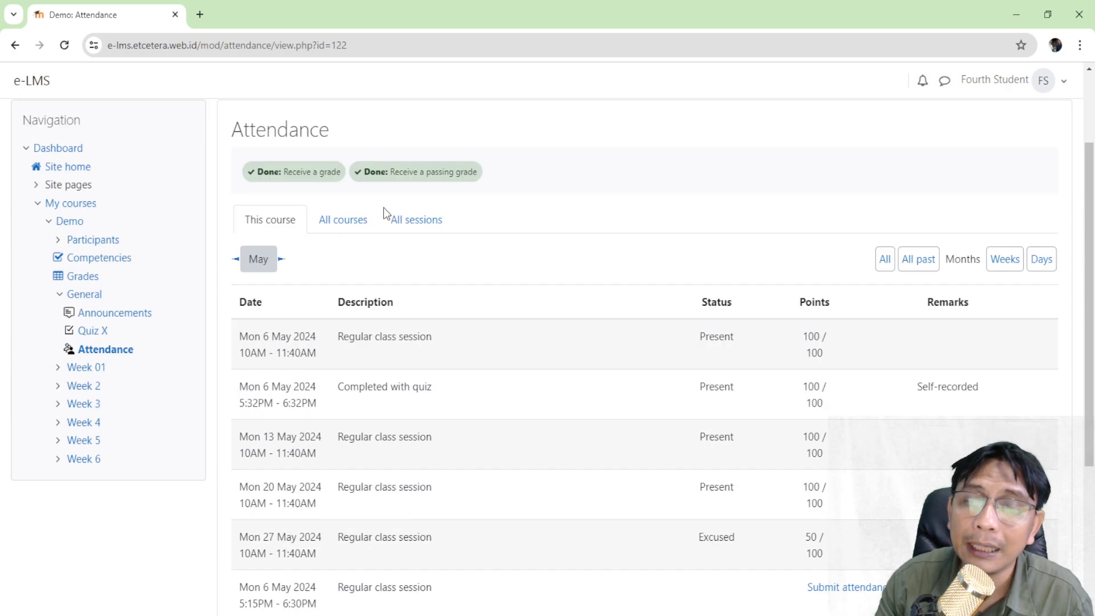
pyautogui.scroll(4, 384, 208)
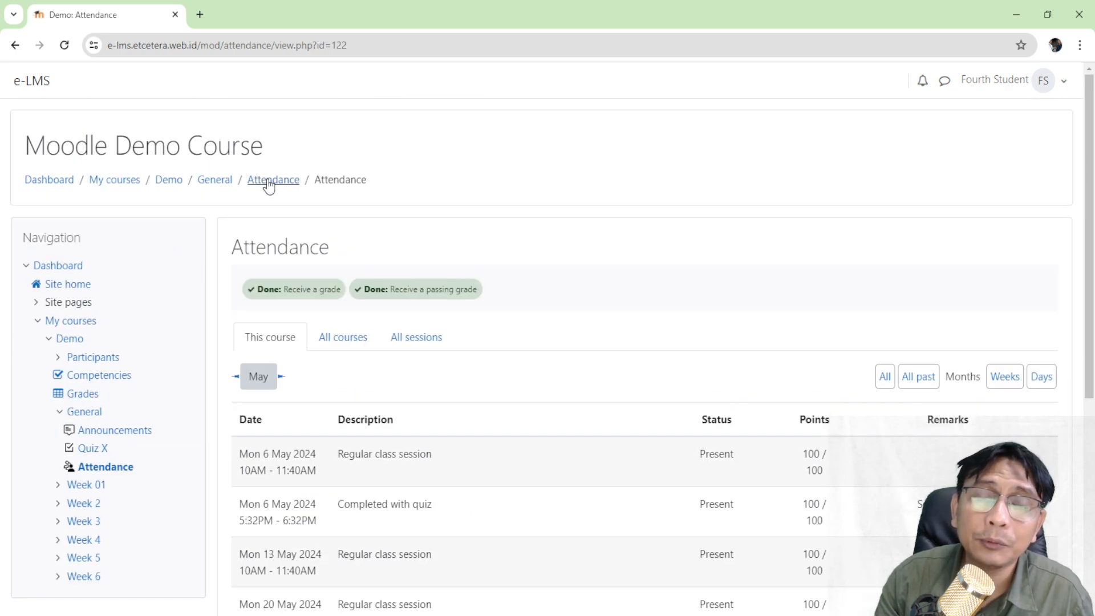
pyautogui.click(268, 178)
pyautogui.click(214, 182)
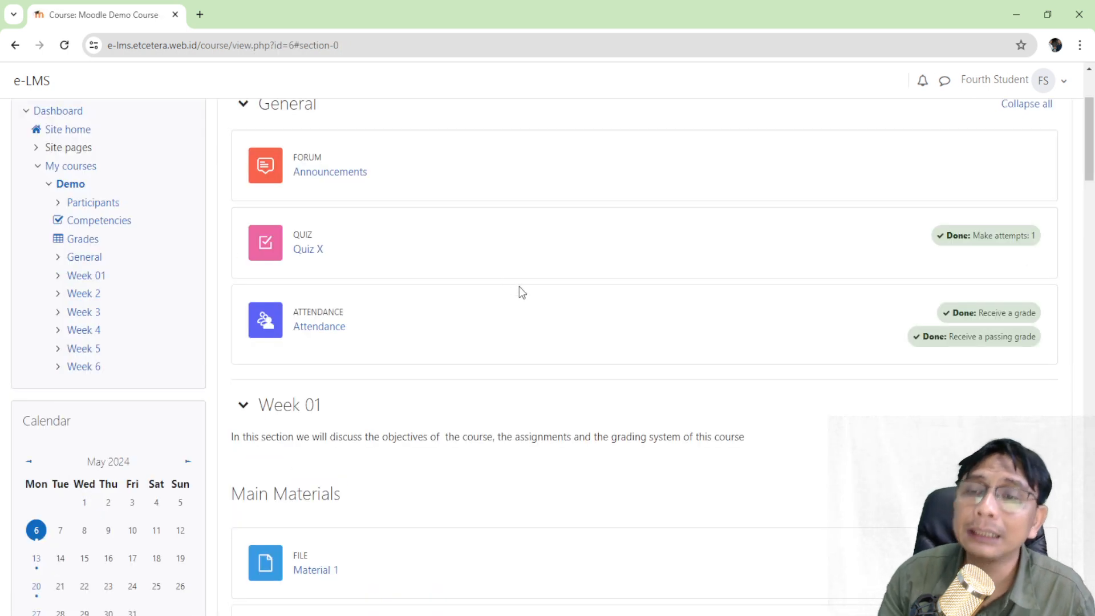
pyautogui.scroll(3, 519, 287)
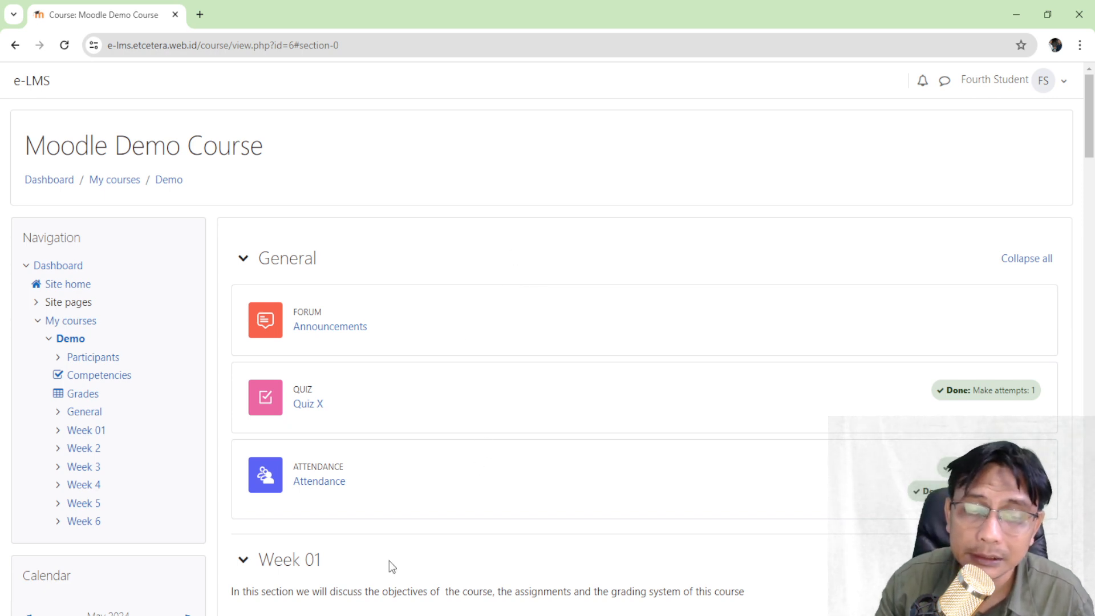
pyautogui.click(319, 615)
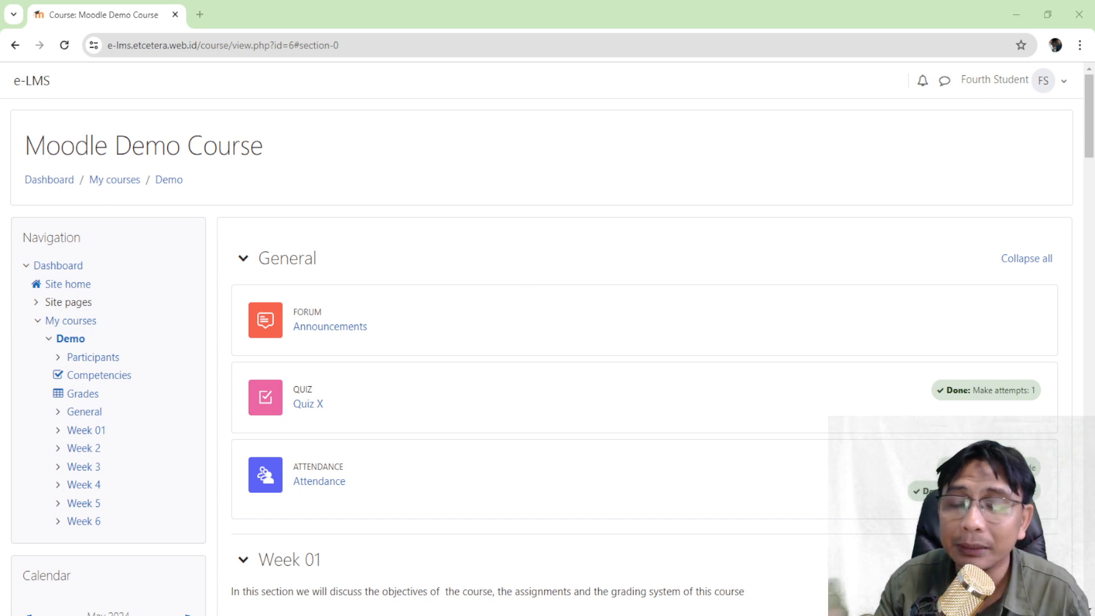